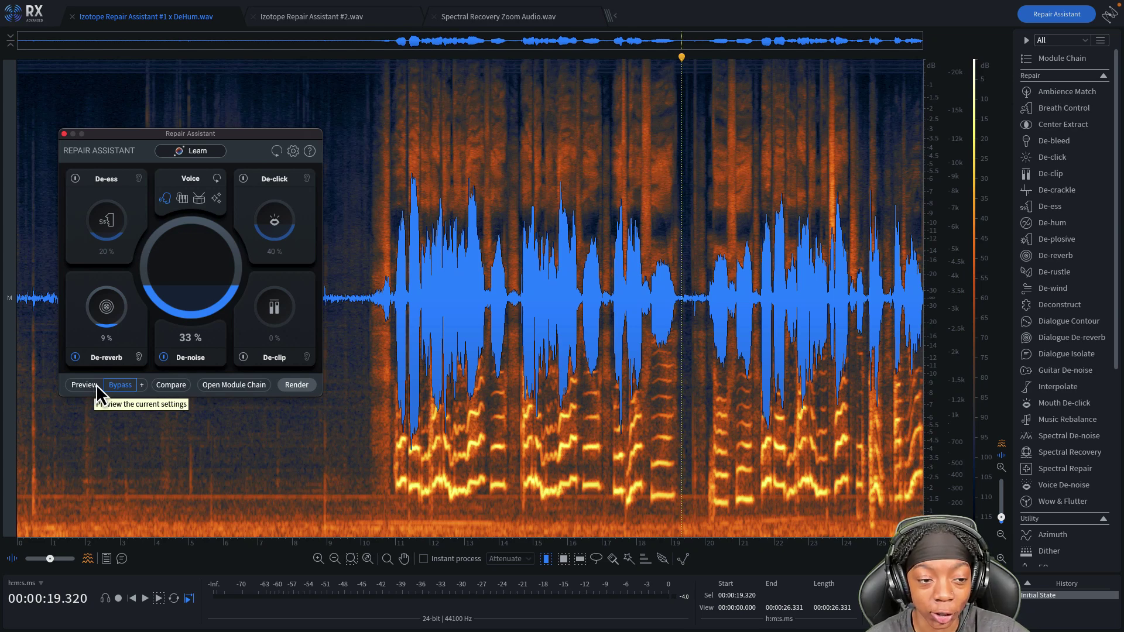
- Preview the Repair Assistant's suggested repair settings on DeHum.wav
left_click(90, 387)
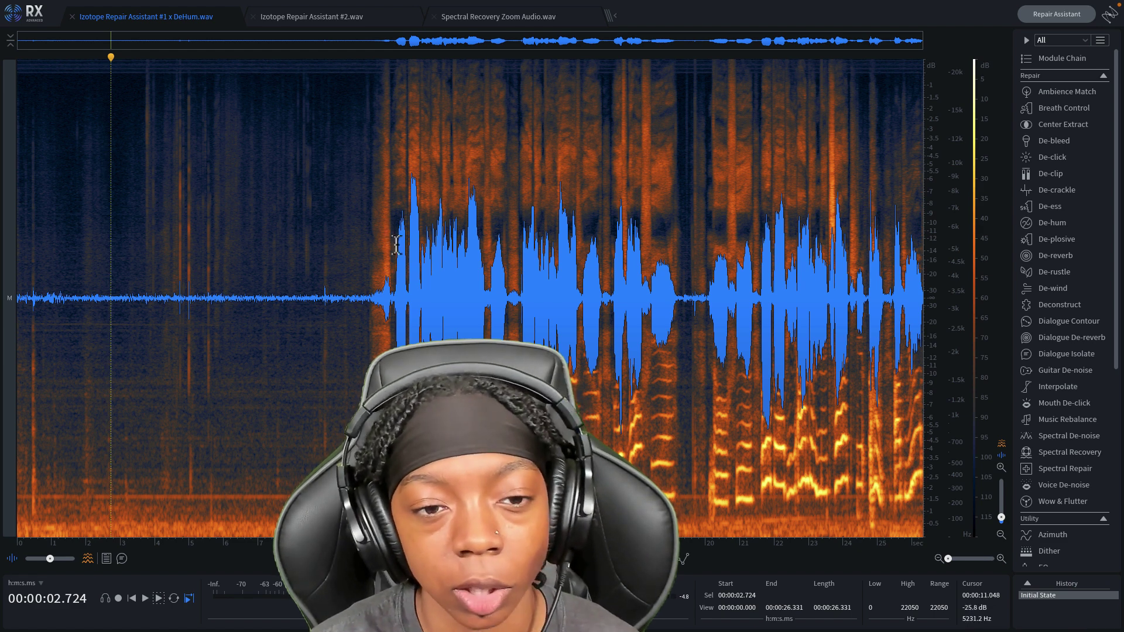
- Reopen the Repair Assistant and move its panel toward the centre of the spectrogram
left_click(1061, 16)
left_click_drag(205, 146, 641, 149)
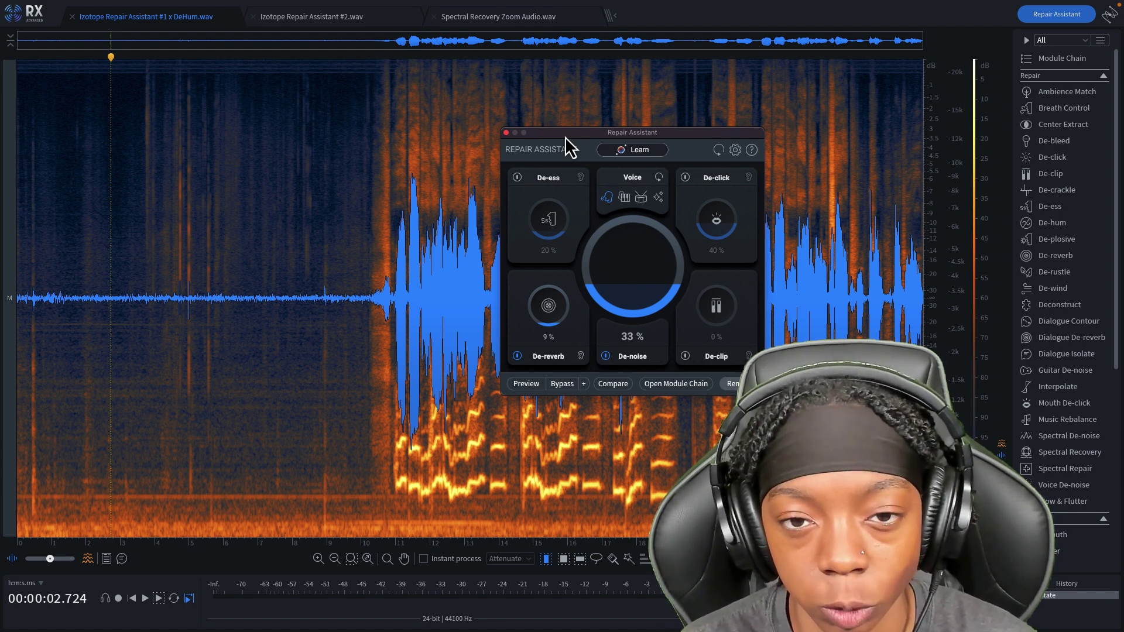
- Select the whole recording and let the Repair Assistant learn it, giving De-noise 30% and De-reverb 7%
left_click_drag(564, 136, 437, 92)
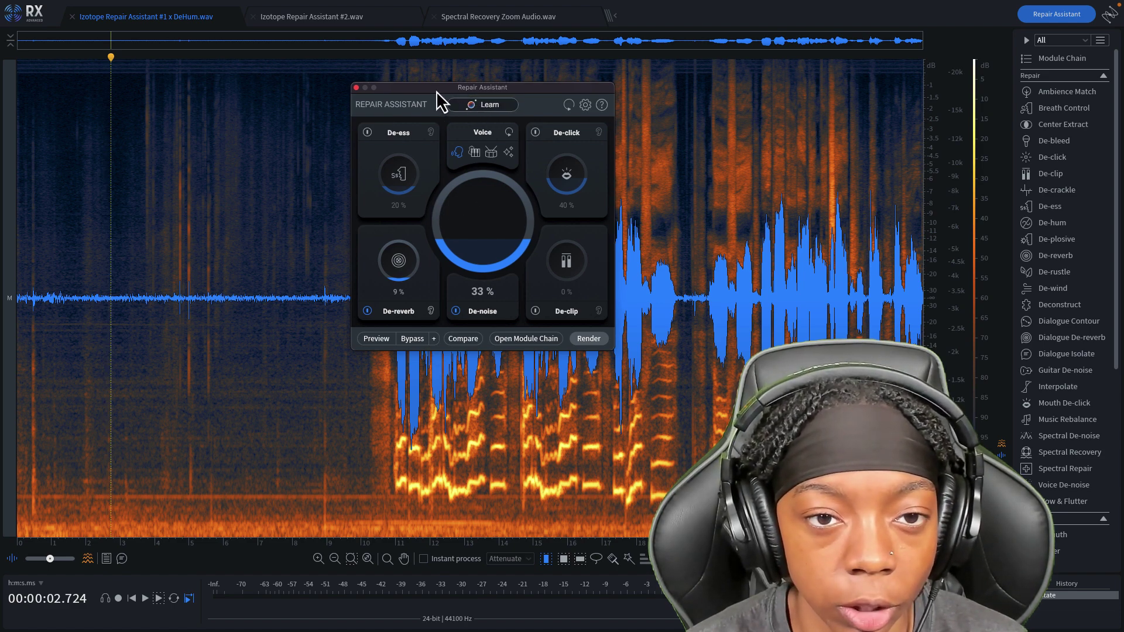
double_click(224, 126)
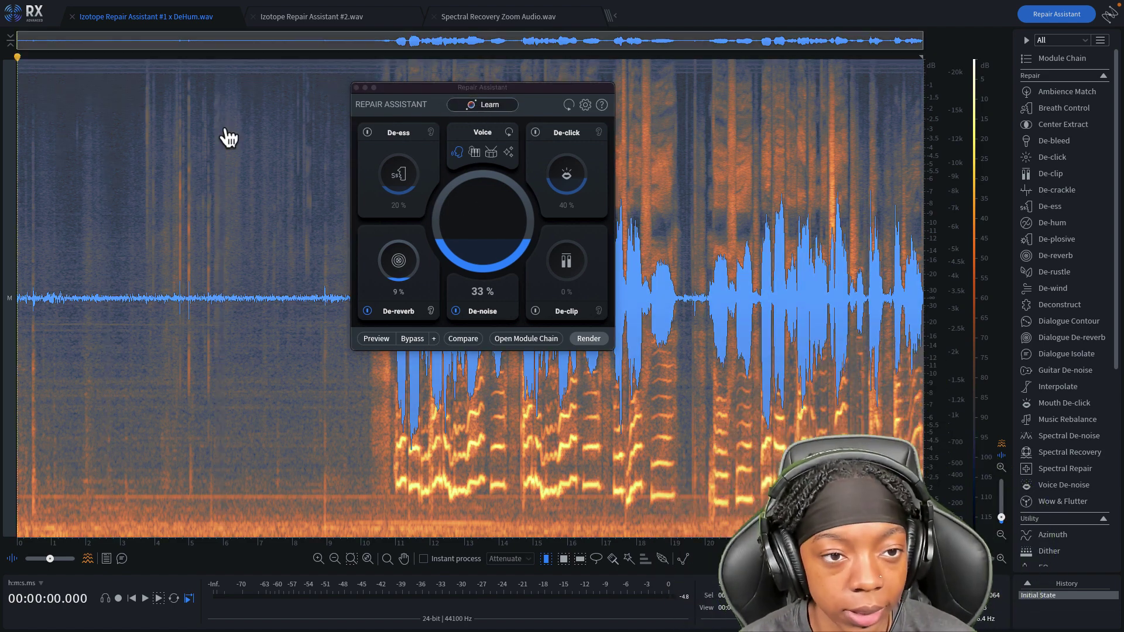
left_click(482, 110)
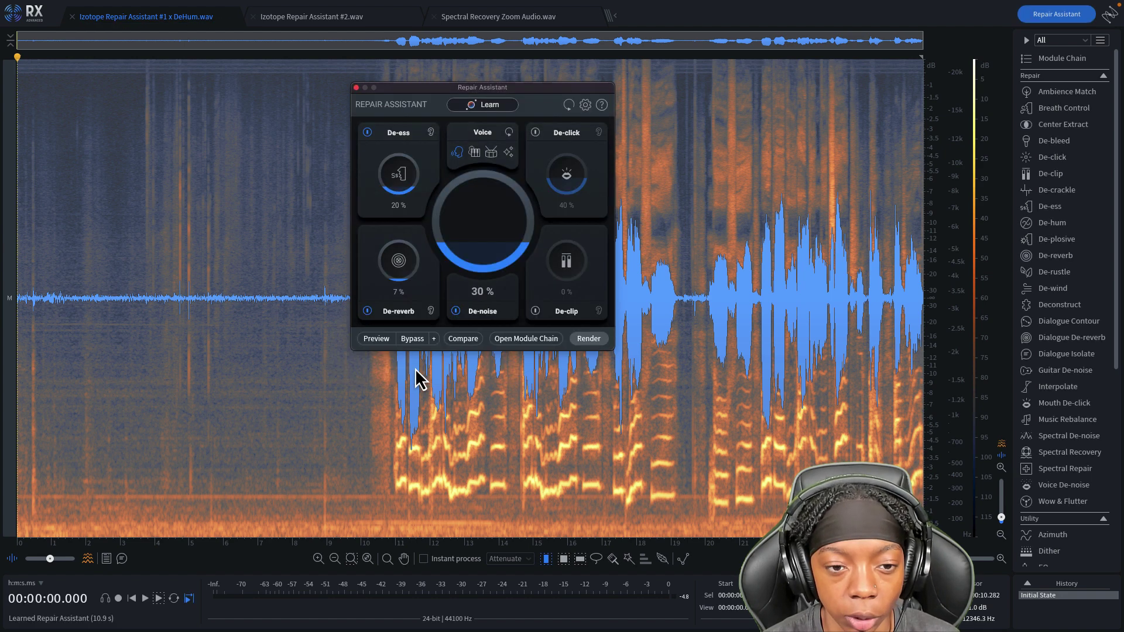
left_click(377, 343)
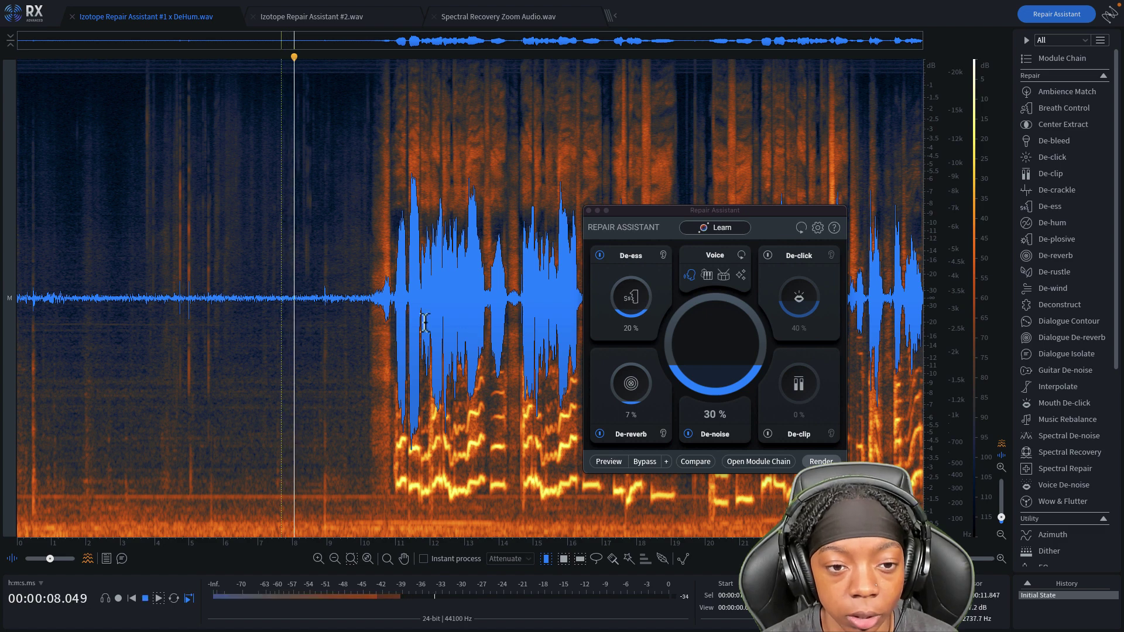
left_click(394, 107)
key("space")
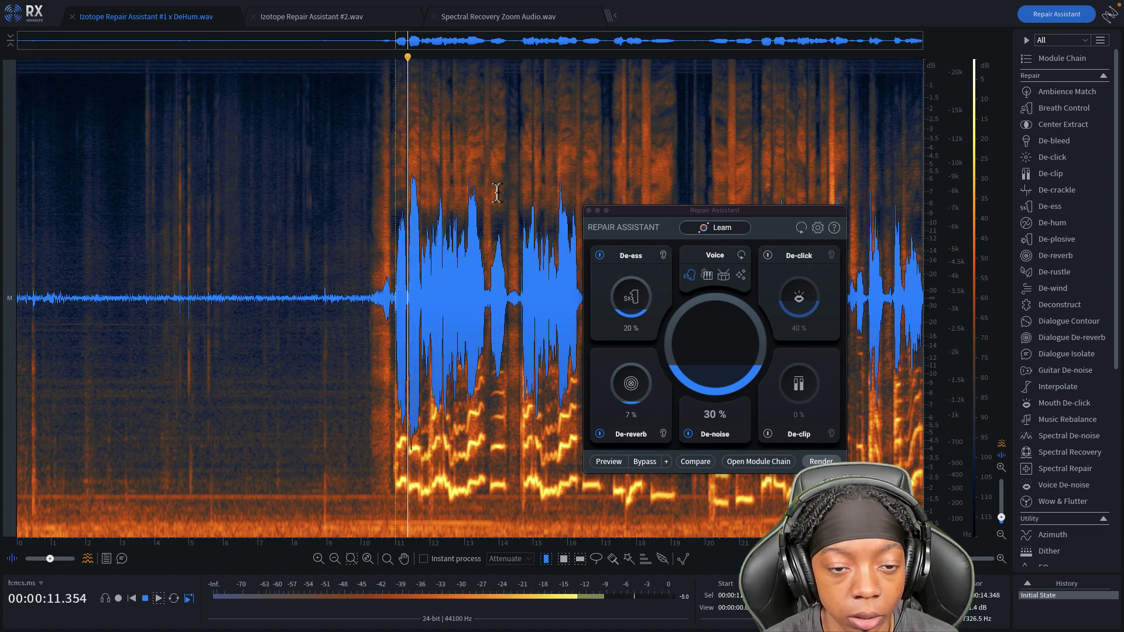
left_click_drag(659, 214, 652, 145)
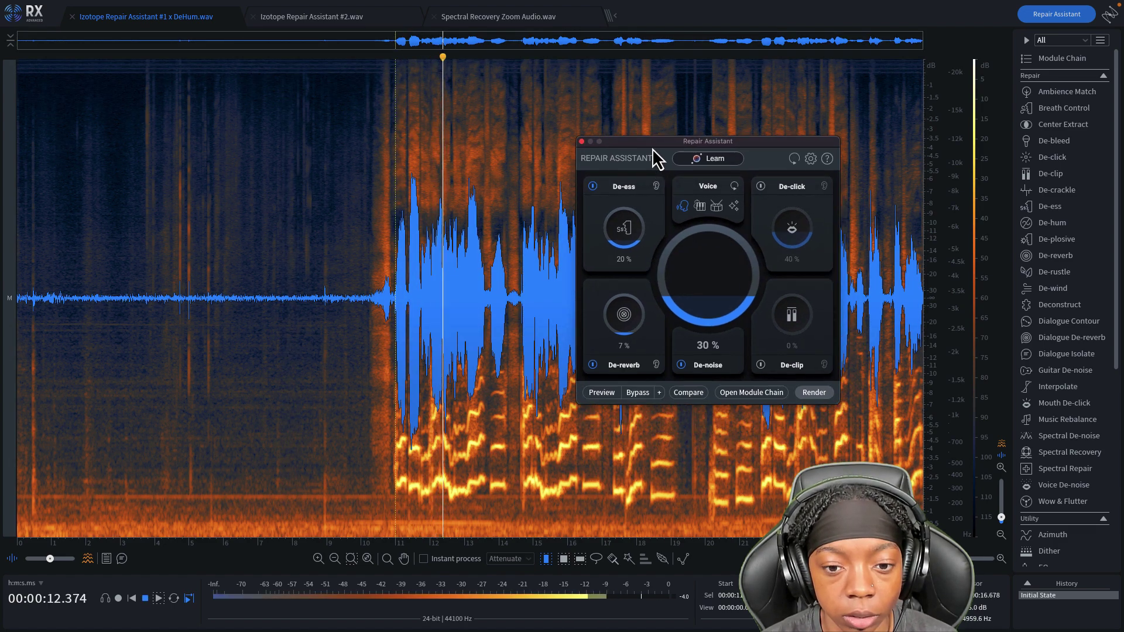
left_click(594, 395)
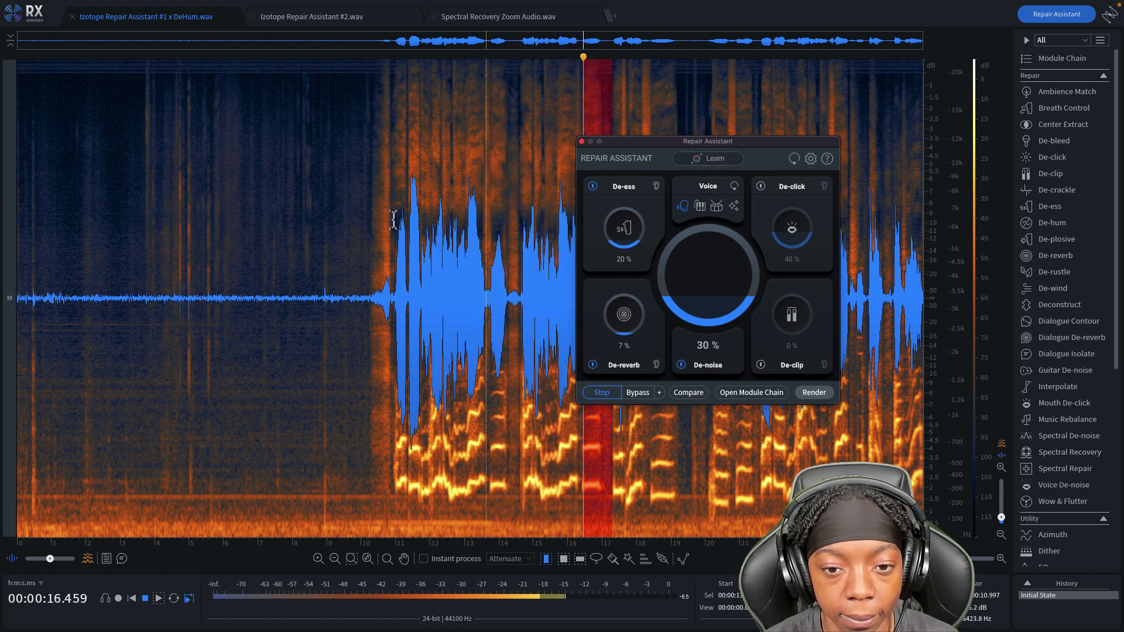
key("space")
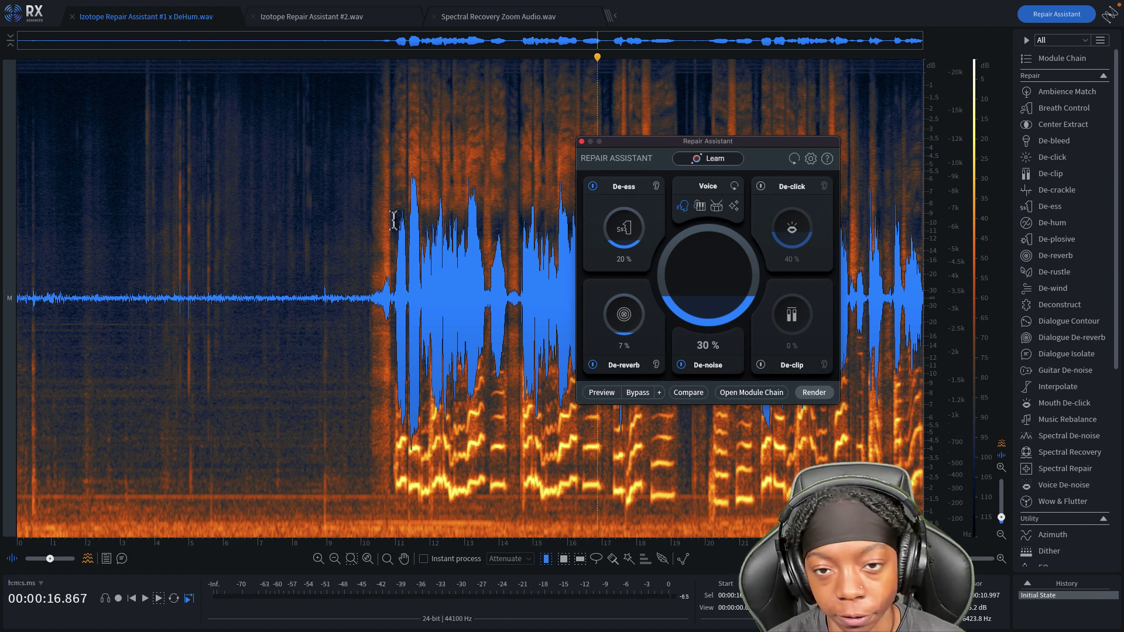
left_click_drag(767, 153, 532, 126)
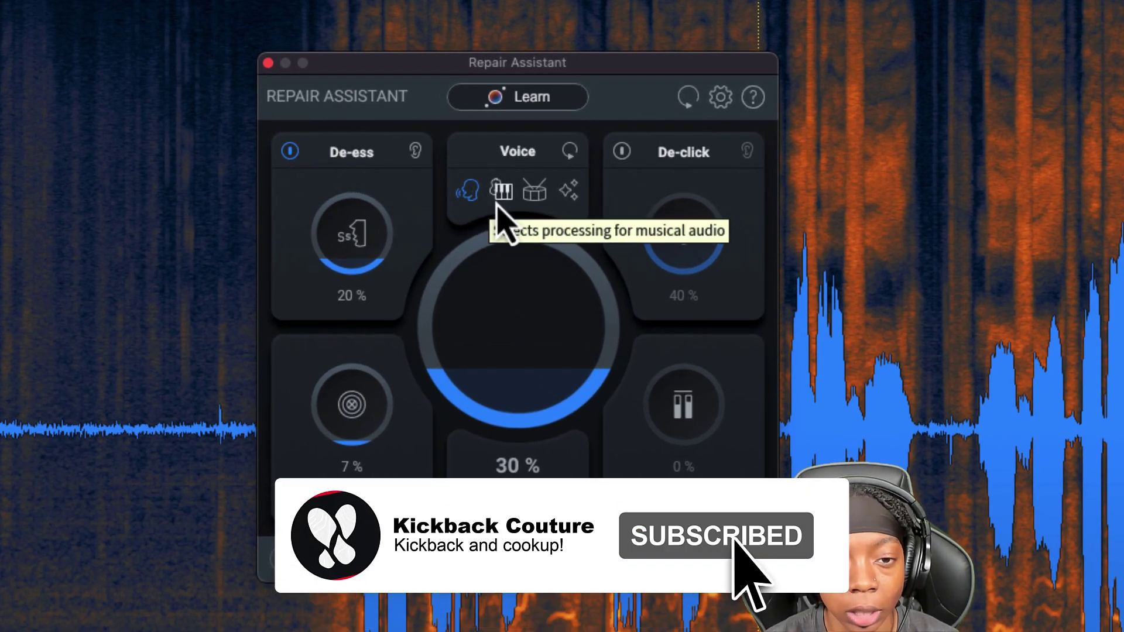
left_click(498, 198)
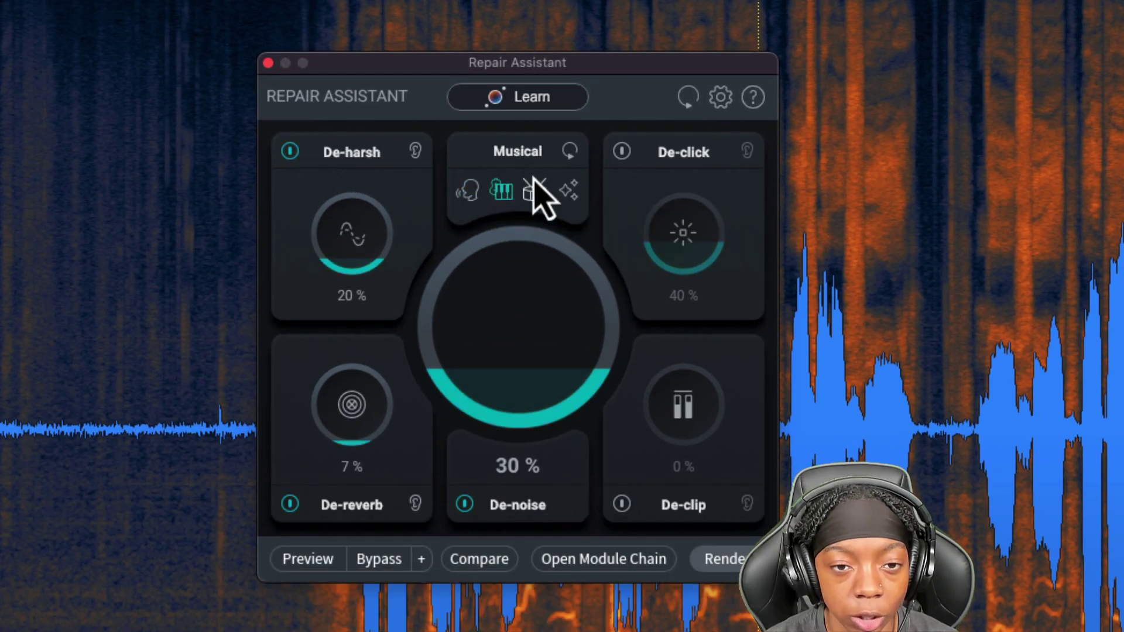
left_click(532, 198)
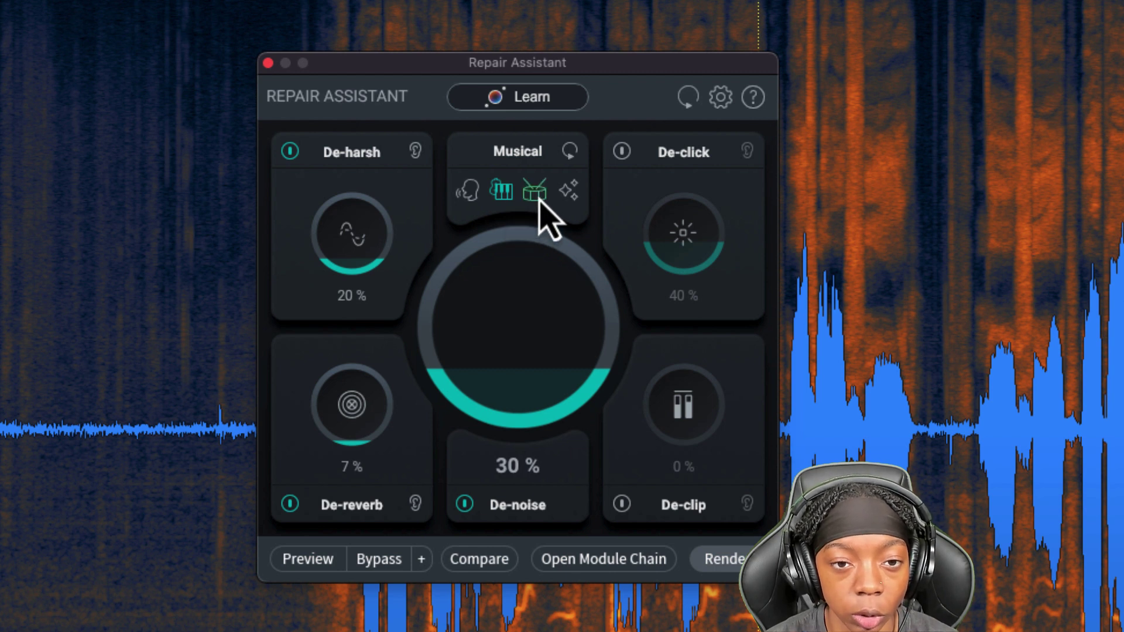
left_click(535, 193)
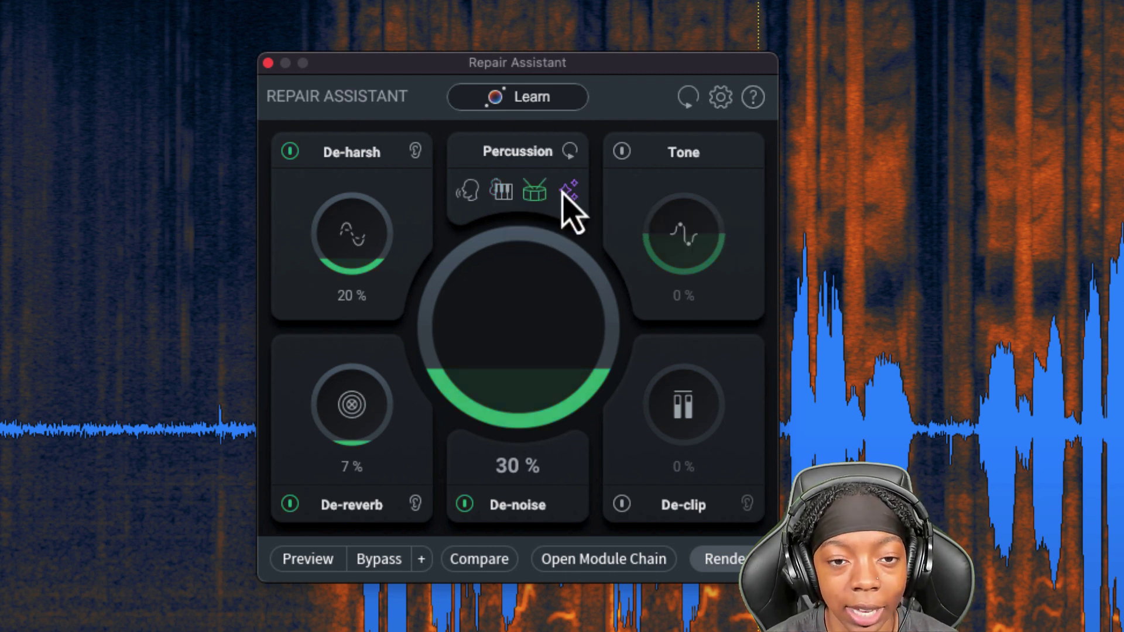
left_click(563, 190)
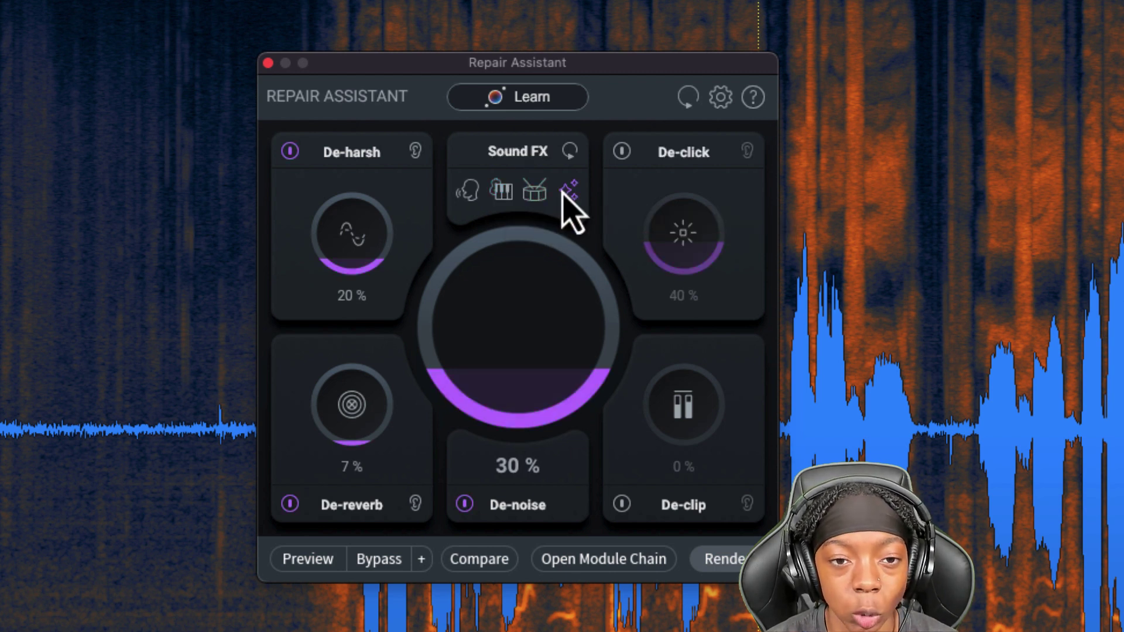
left_click(470, 196)
left_click_drag(525, 69, 508, 57)
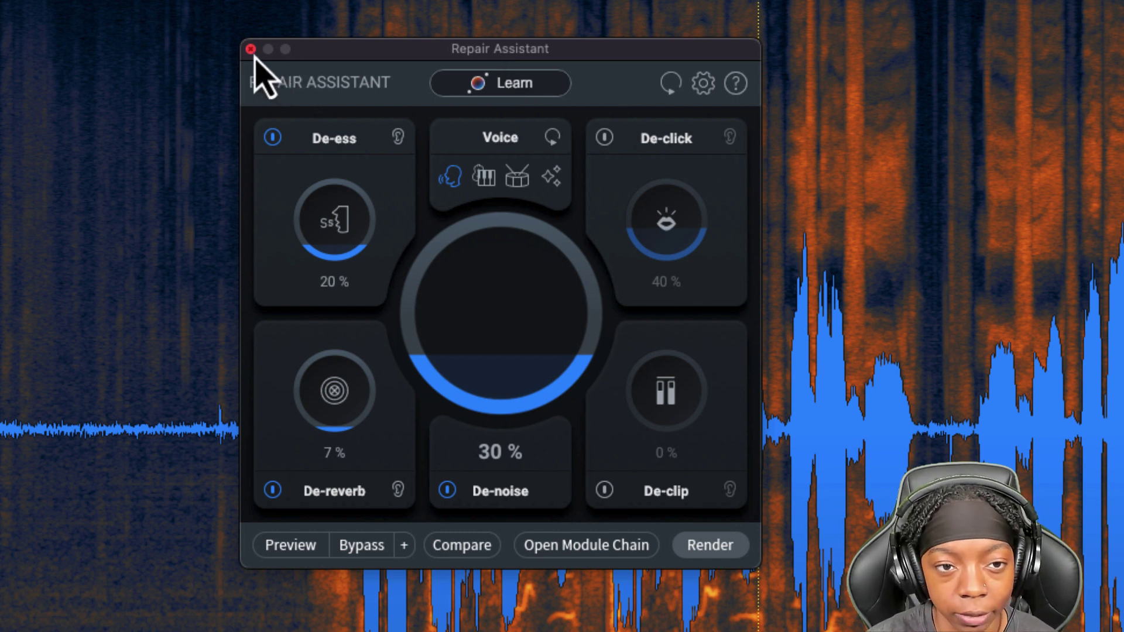
- Nudge the Repair Assistant window up and left, then close it
left_click_drag(332, 53, 293, 37)
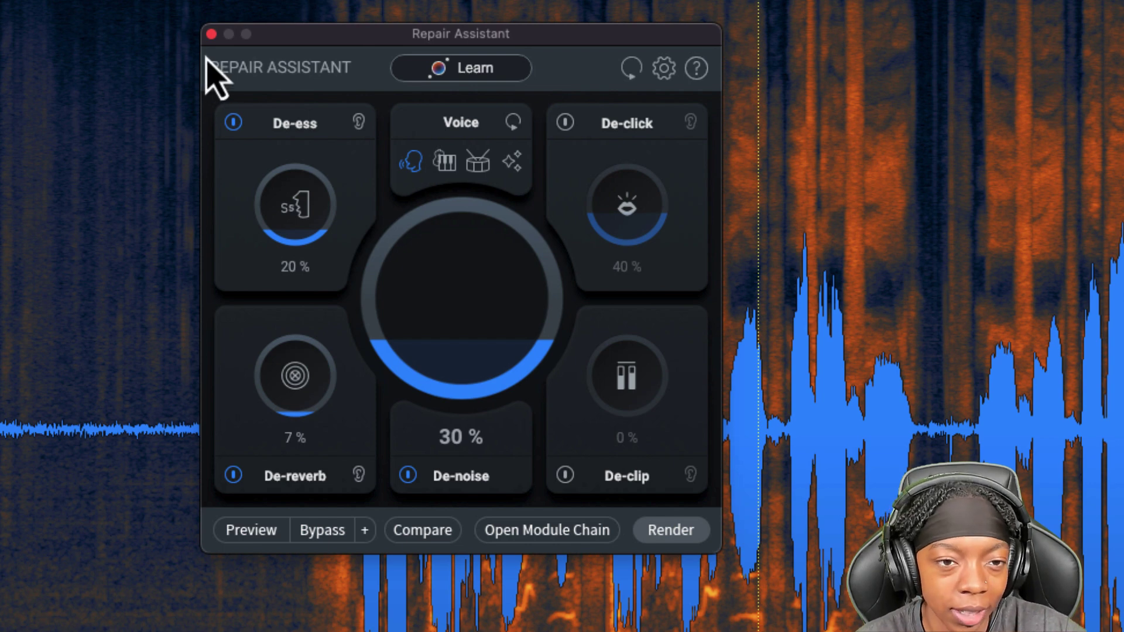
left_click(211, 34)
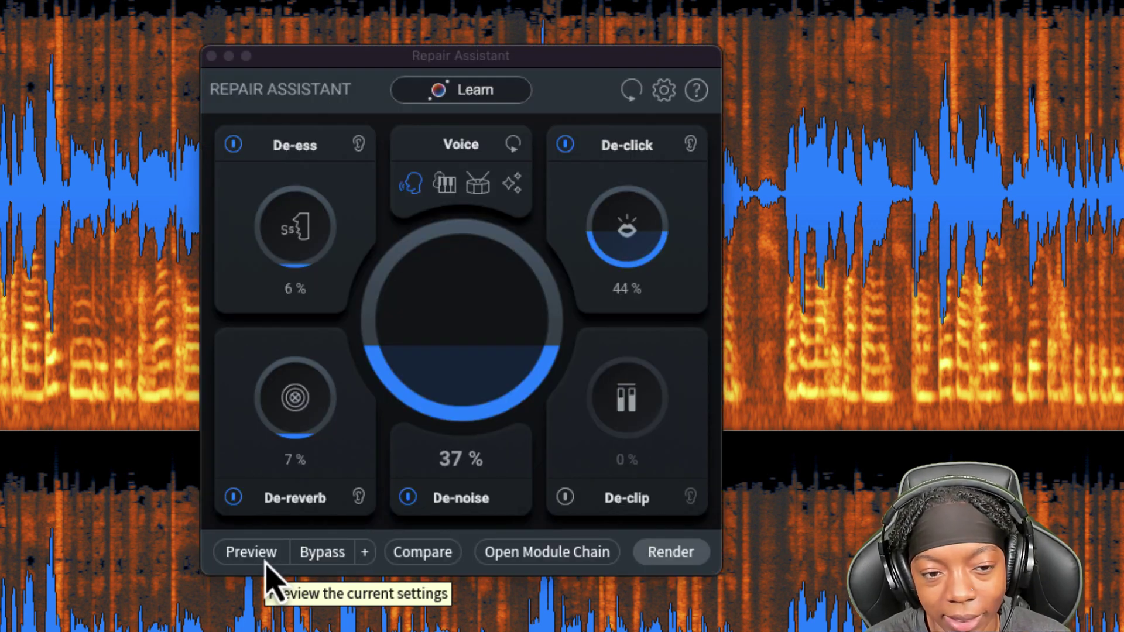
left_click(257, 557)
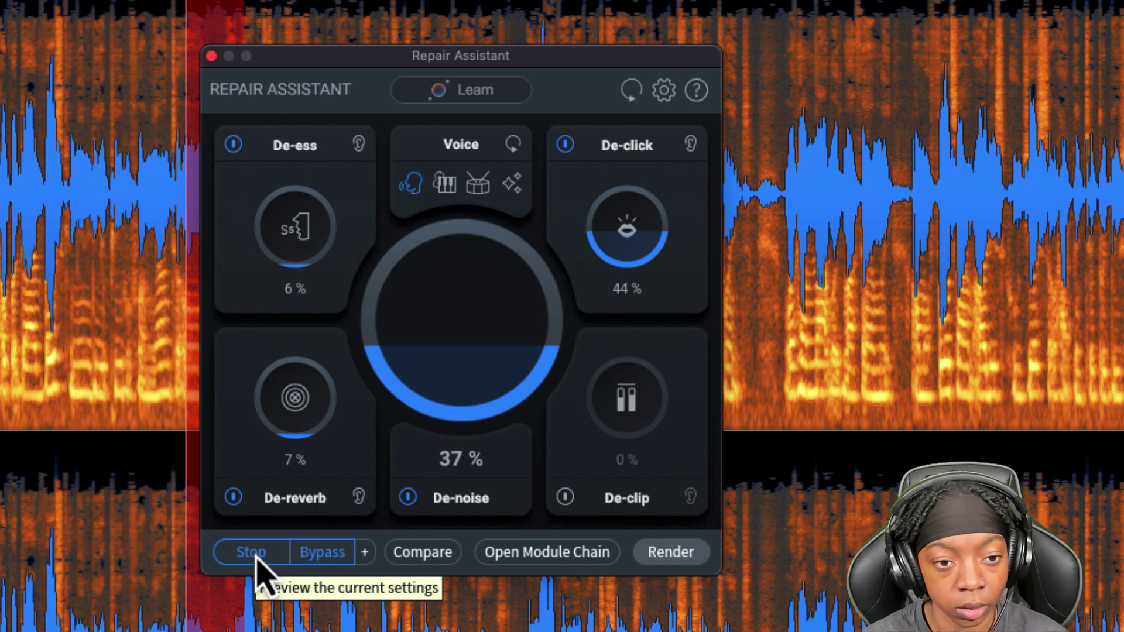
left_click(256, 557)
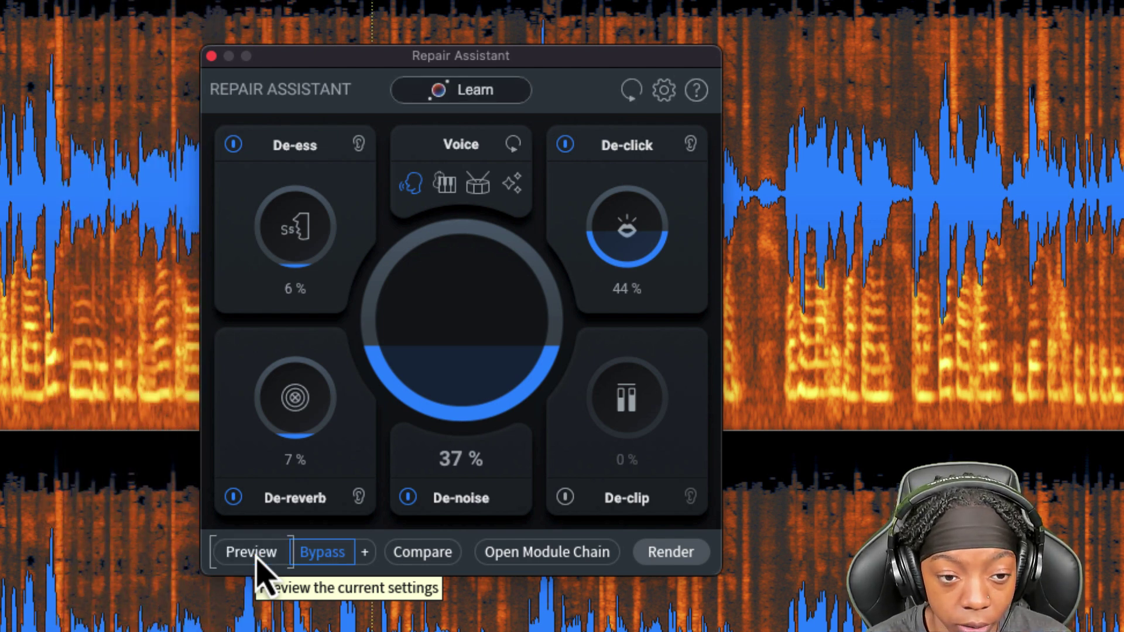
left_click(256, 556)
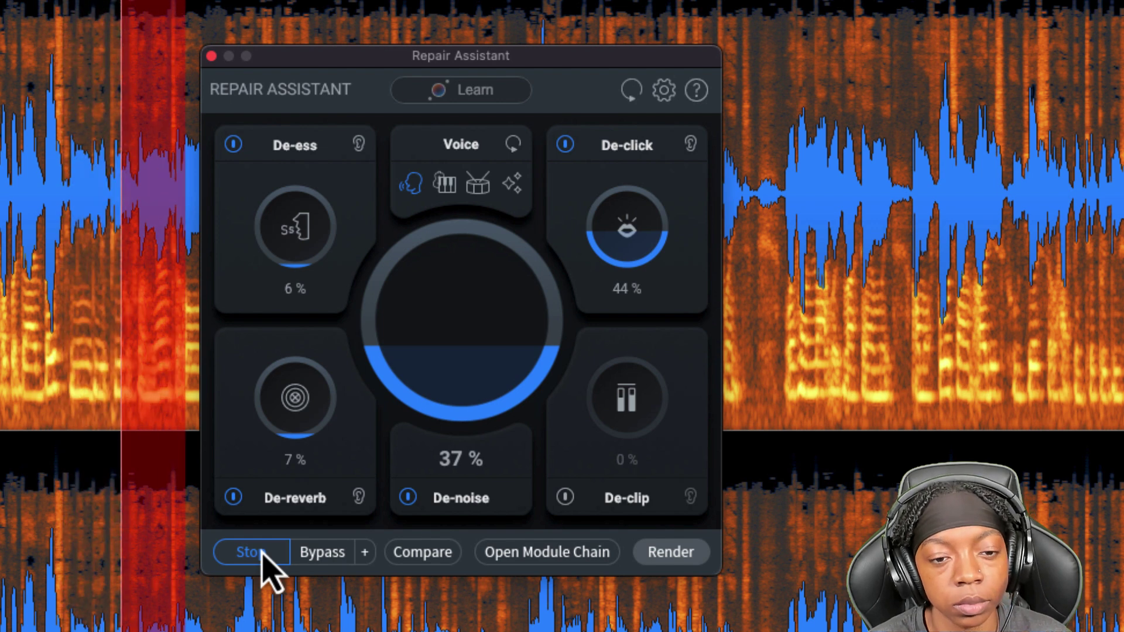
left_click(258, 556)
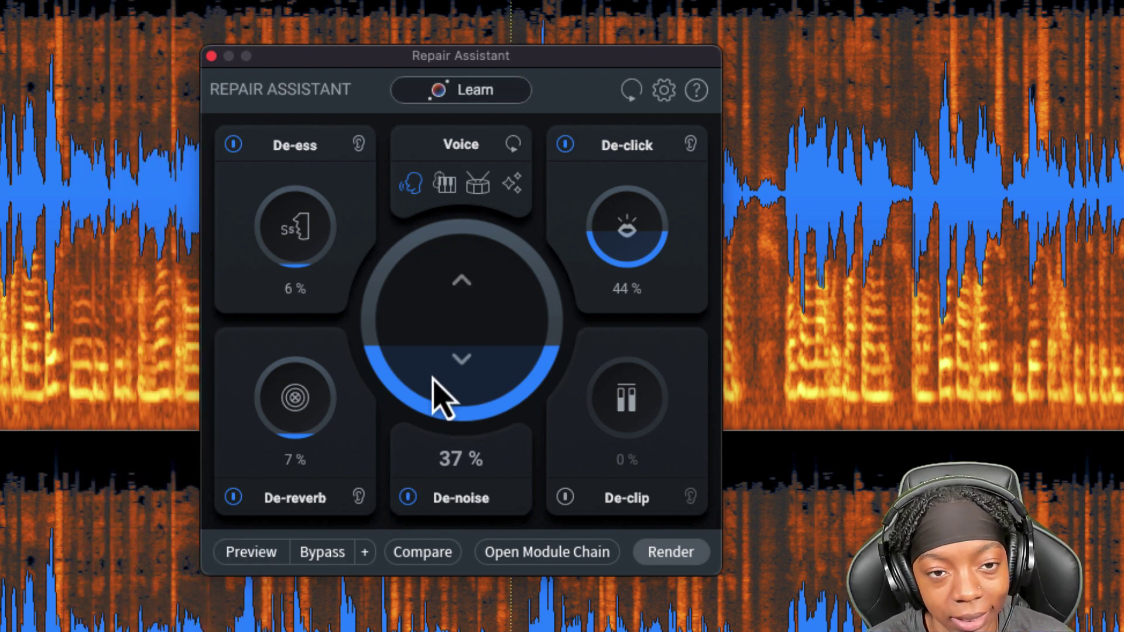
- Raise De-noise to 60%, increase De-reverb, and start playback to hear the repair
left_click(461, 281)
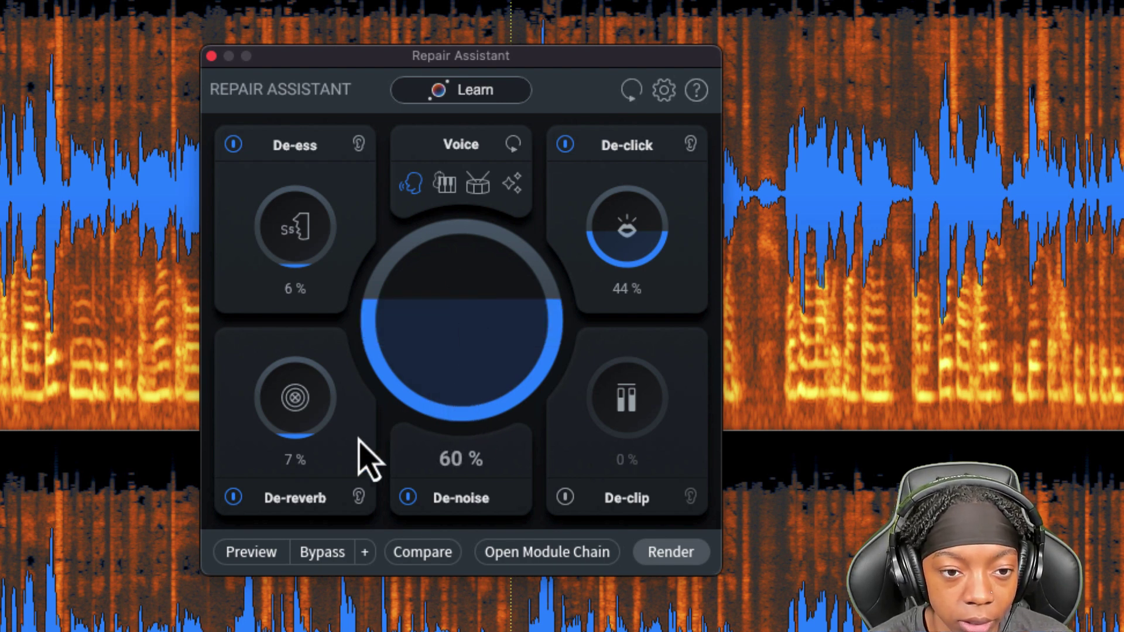
left_click_drag(291, 439, 287, 329)
key("space")
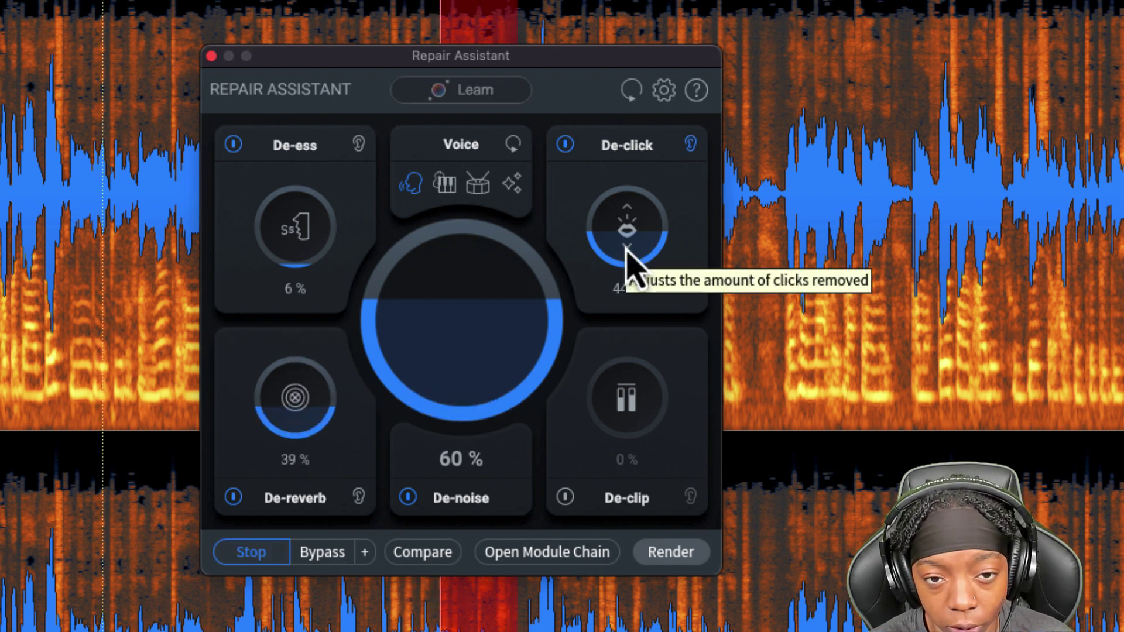
- While listening, settle De-click at 21% and De-reverb at 47%
left_click_drag(627, 251, 642, 157)
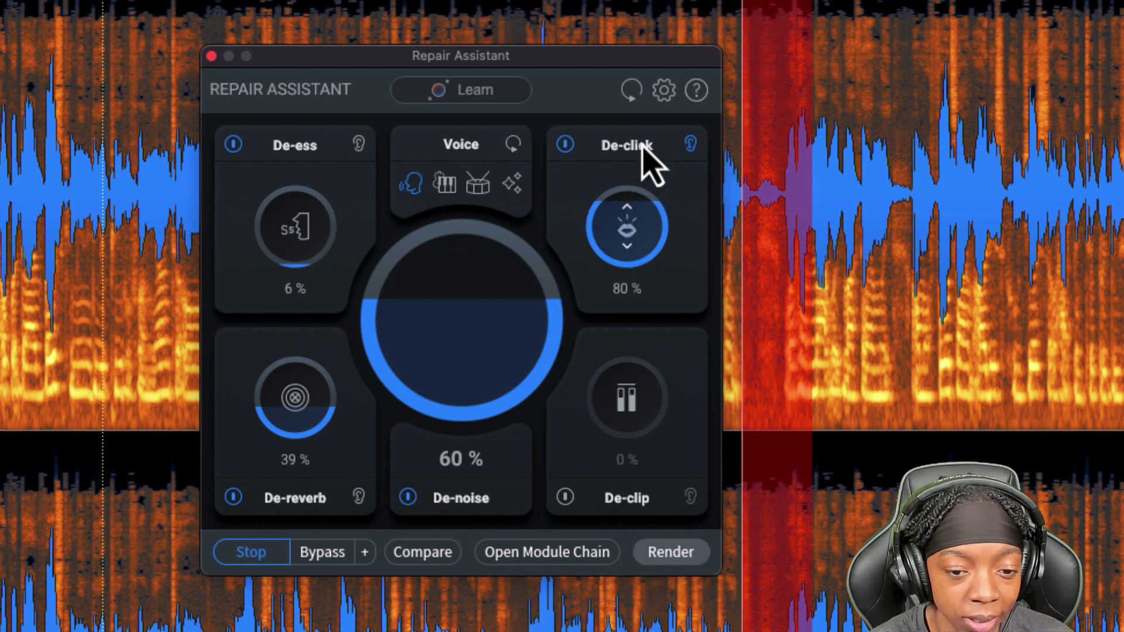
left_click_drag(642, 146, 652, 214)
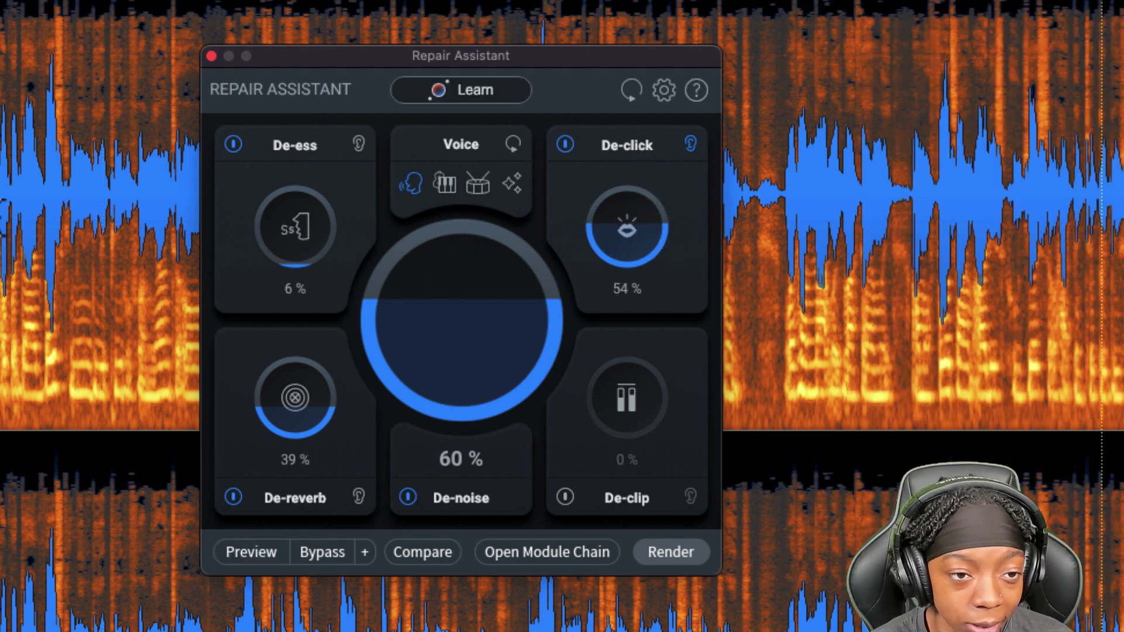
left_click(10, 226)
left_click_drag(672, 271, 638, 319)
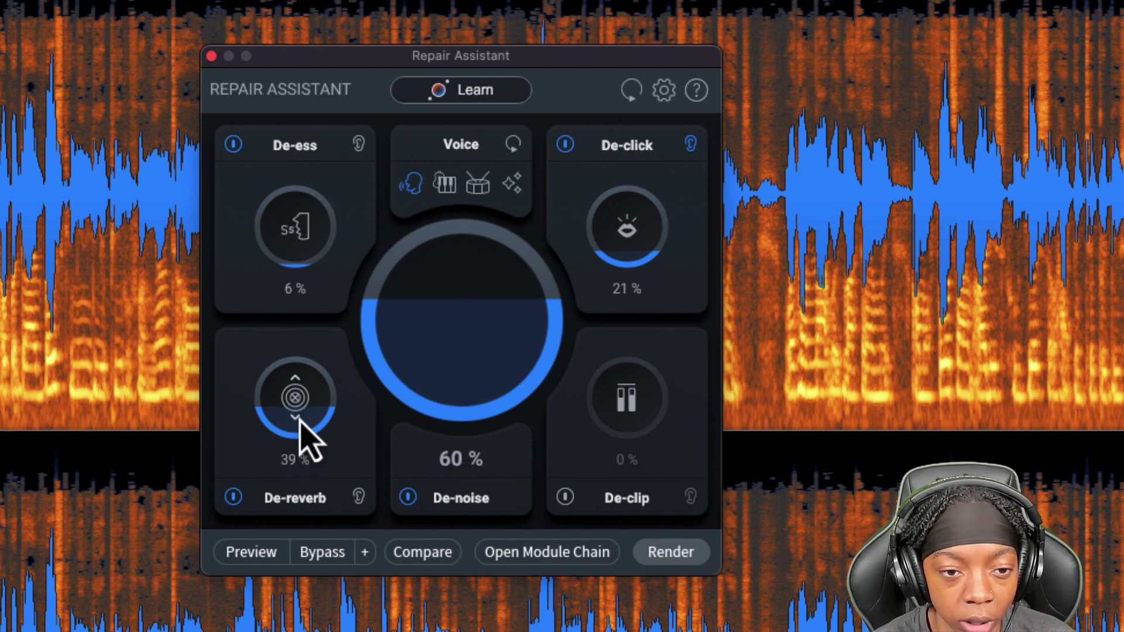
left_click_drag(300, 421, 299, 388)
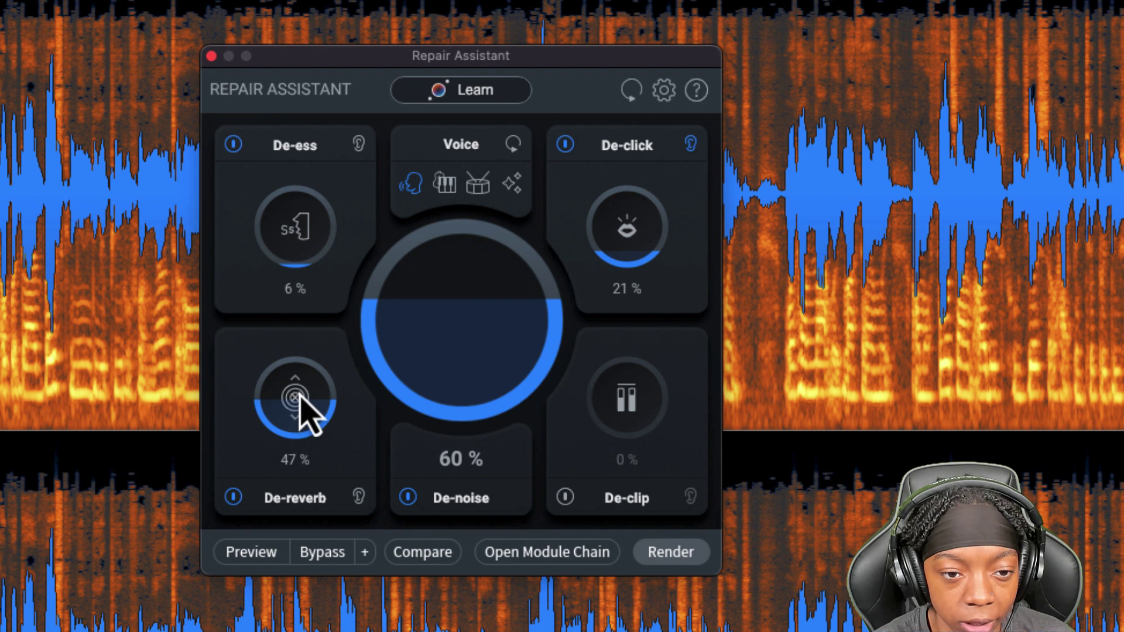
- Relearn the recording so it suggests De-noise 41%, De-click 41%, De-reverb 9%, De-ess 0%
left_click(476, 93)
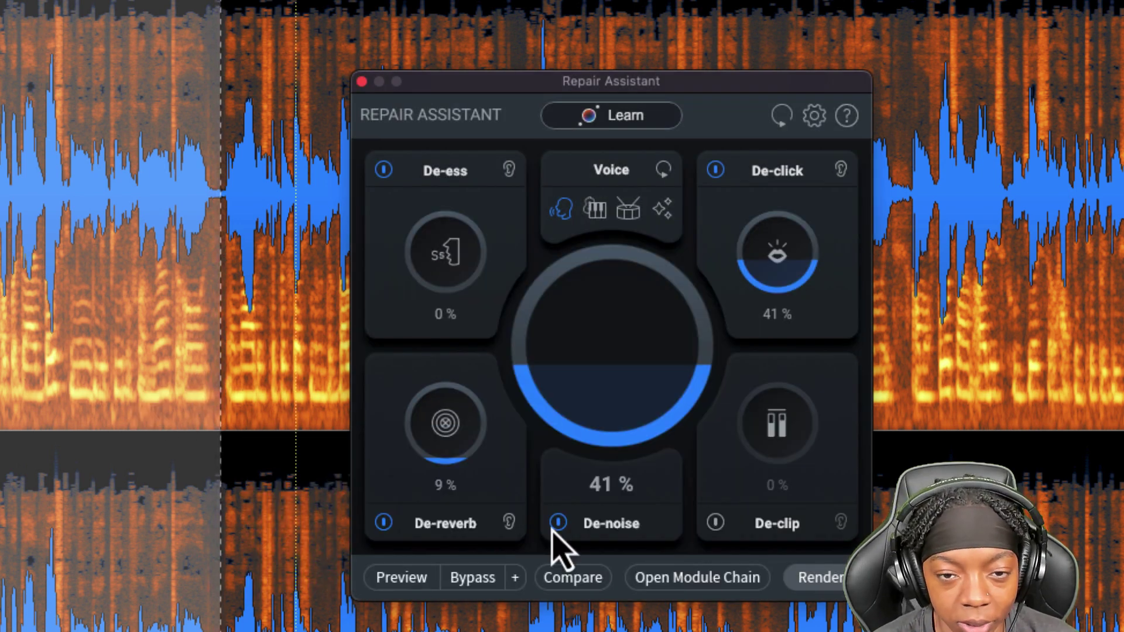
mouse_move(617, 403)
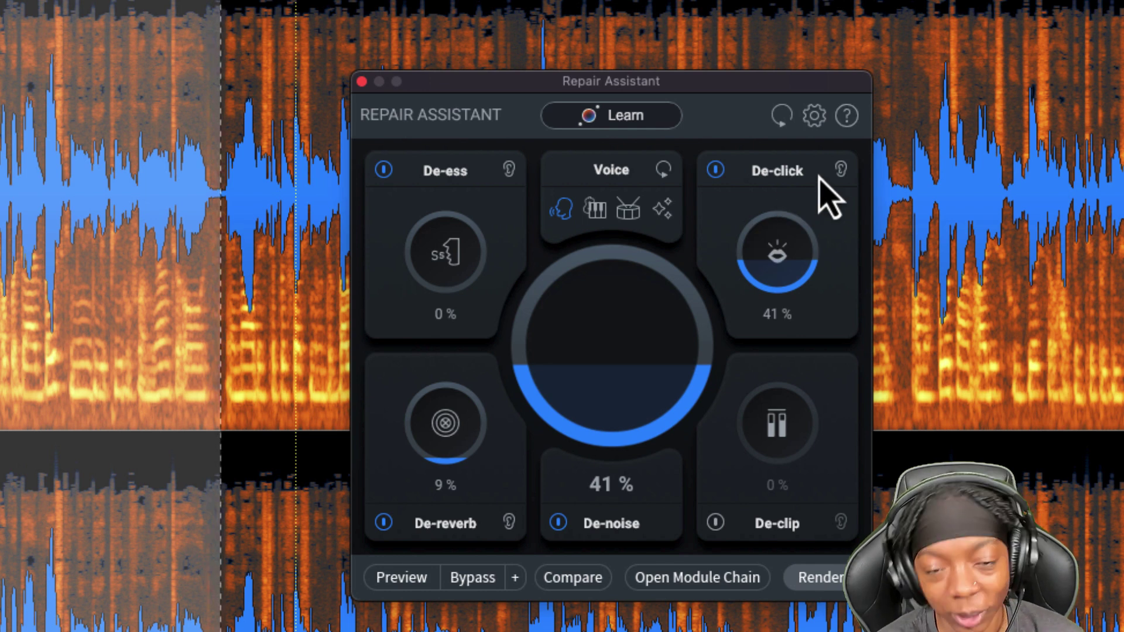
left_click(415, 577)
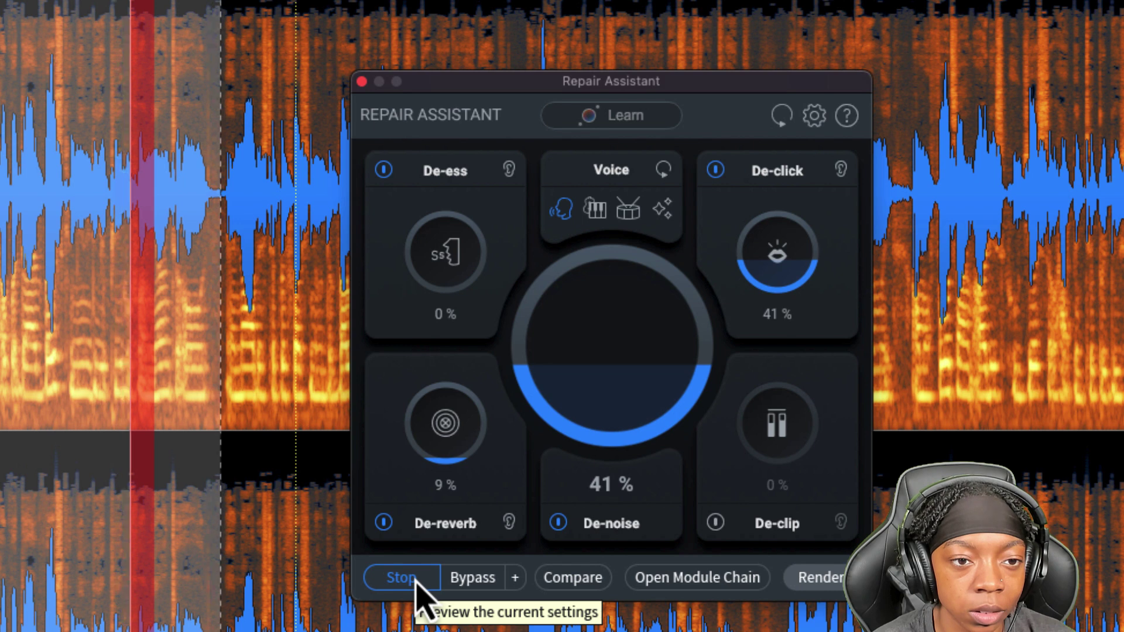
left_click(414, 578)
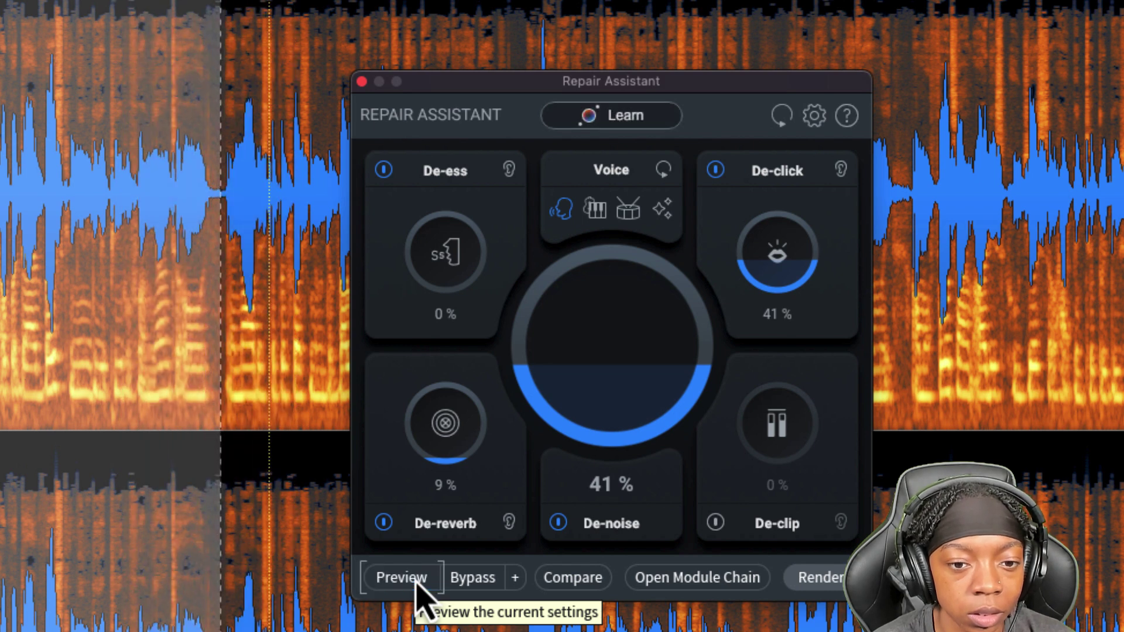
mouse_move(613, 399)
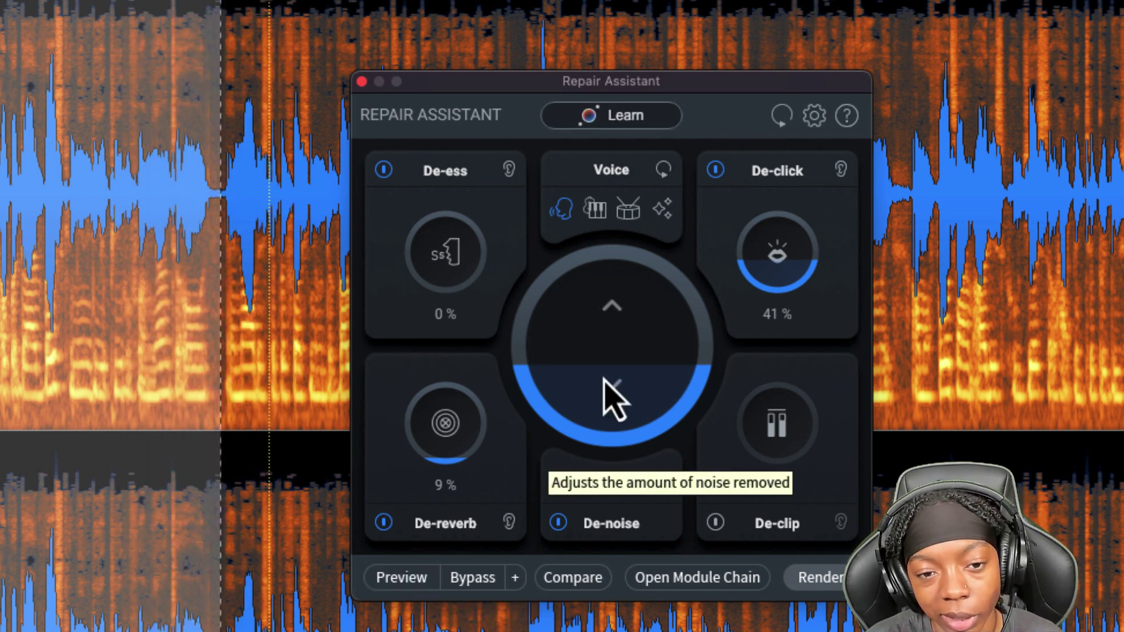
left_click(455, 581)
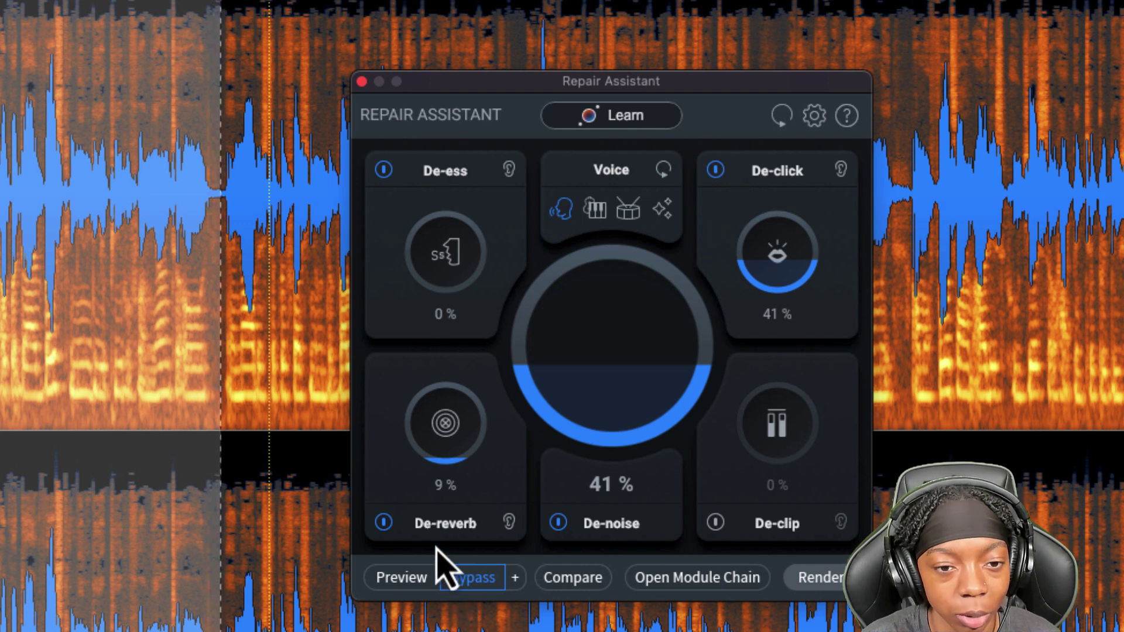
left_click(409, 579)
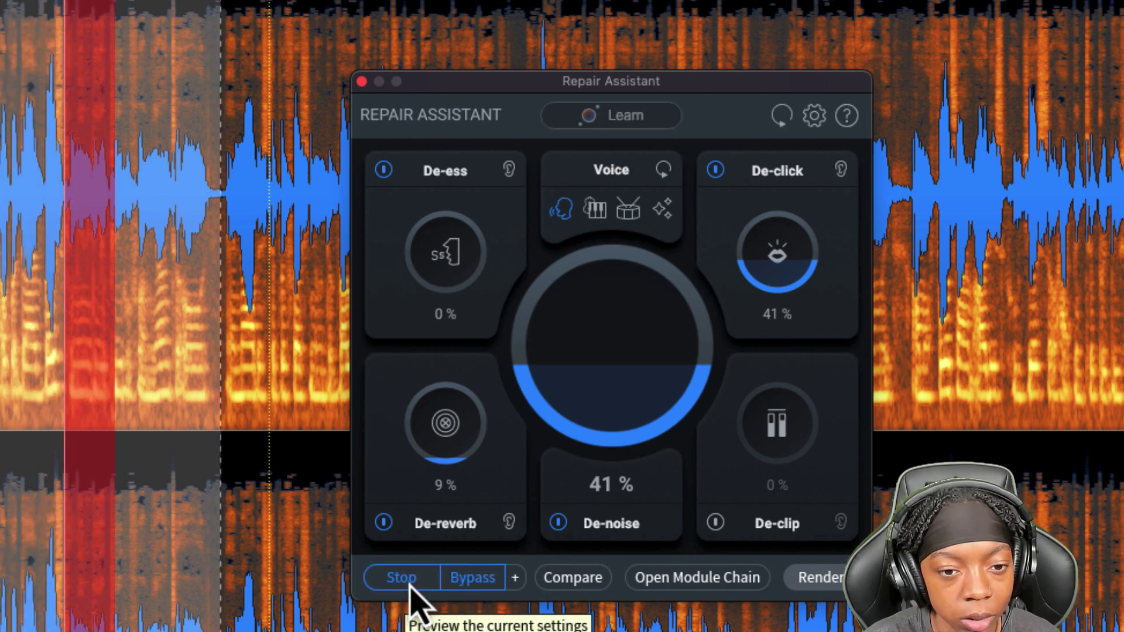
left_click(411, 583)
left_click(413, 582)
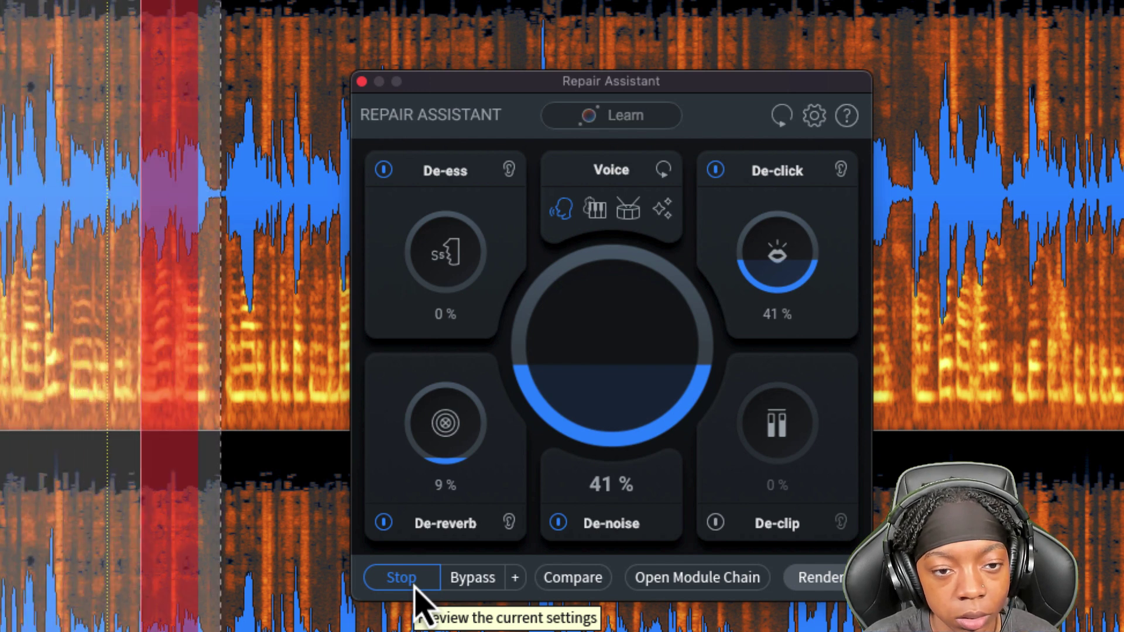
left_click(413, 583)
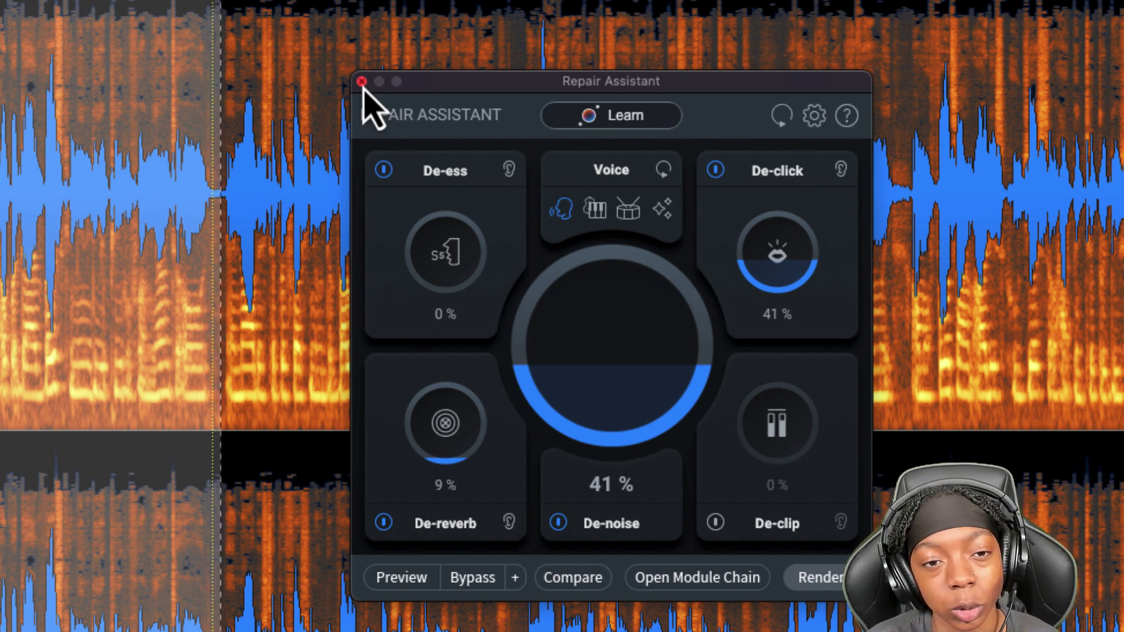
- Close the Repair Assistant, clear the selection, and play a new time selection spanning the speech
left_click(362, 82)
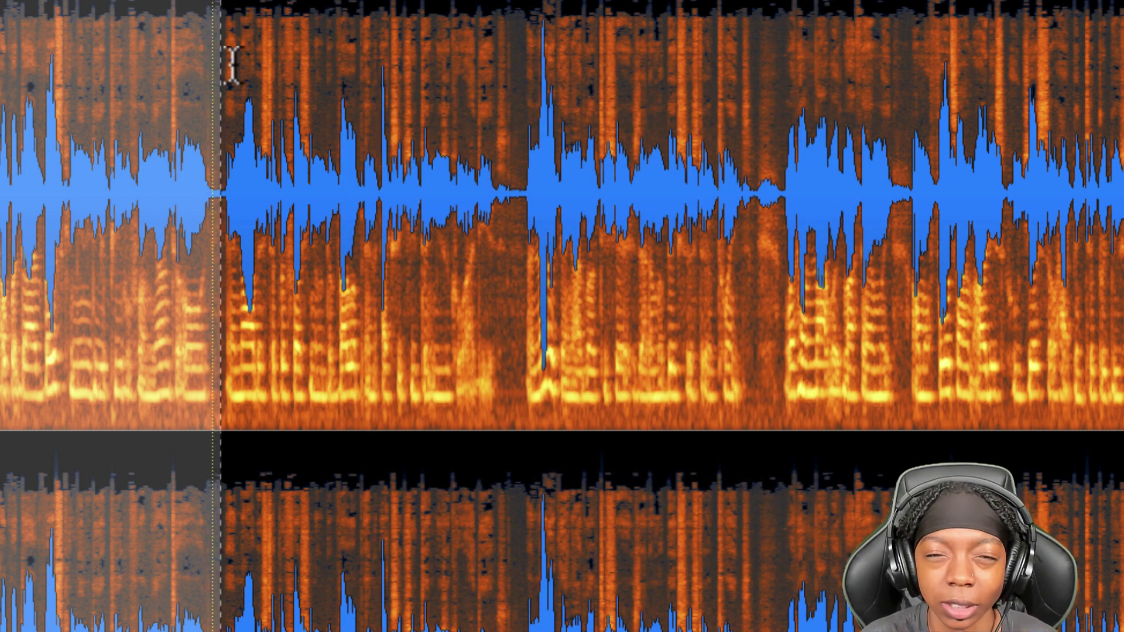
left_click(232, 64)
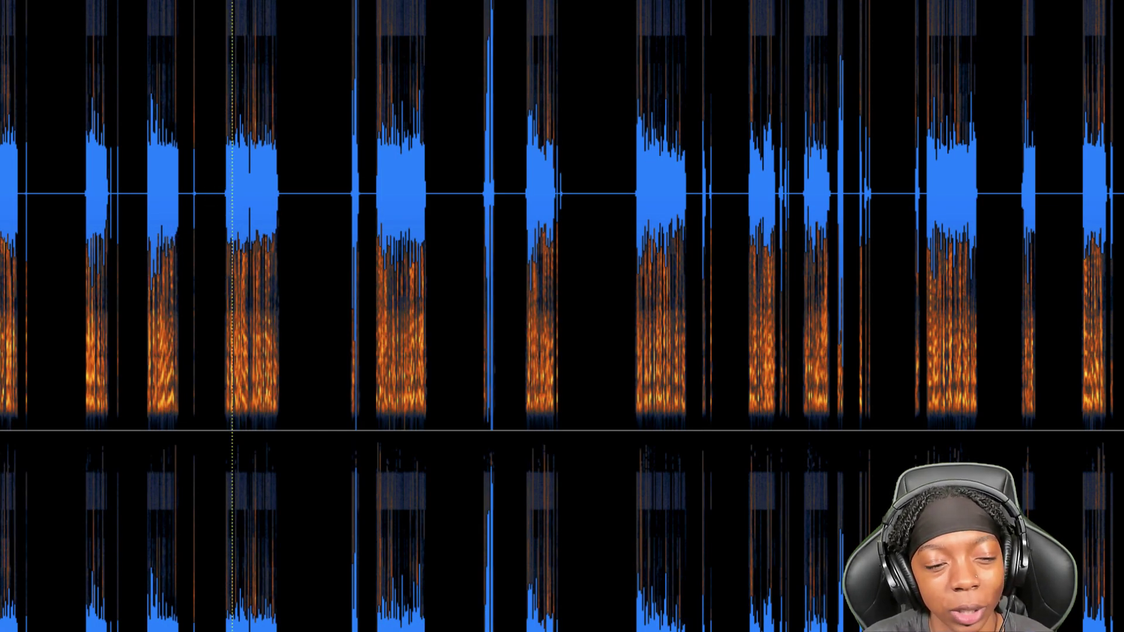
left_click(222, 138)
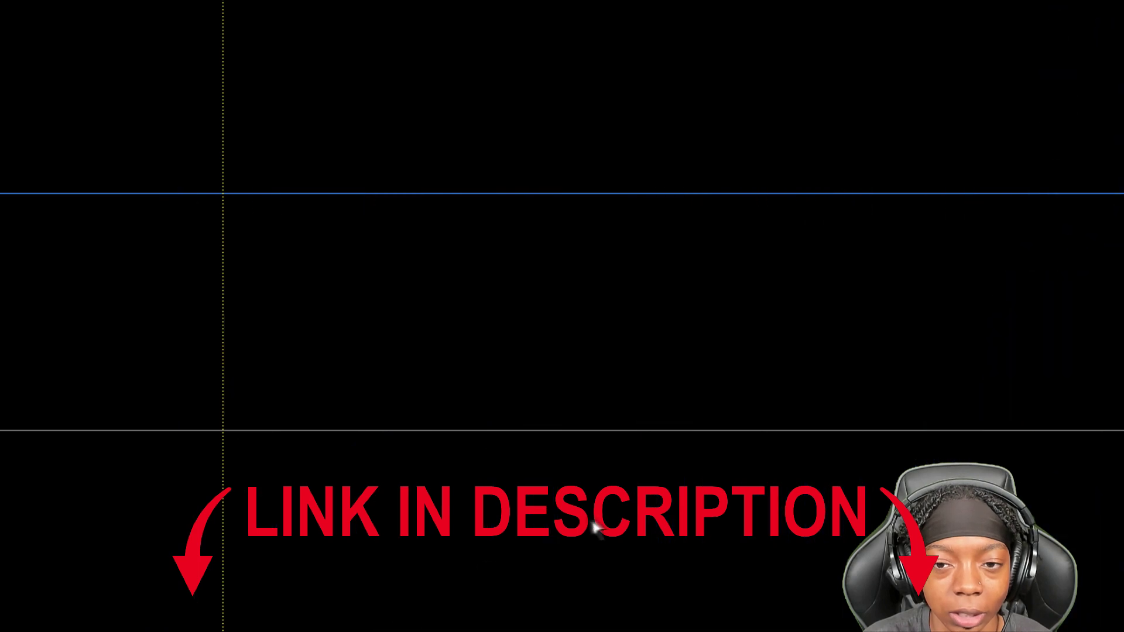
scroll(697, 522, "up", 3)
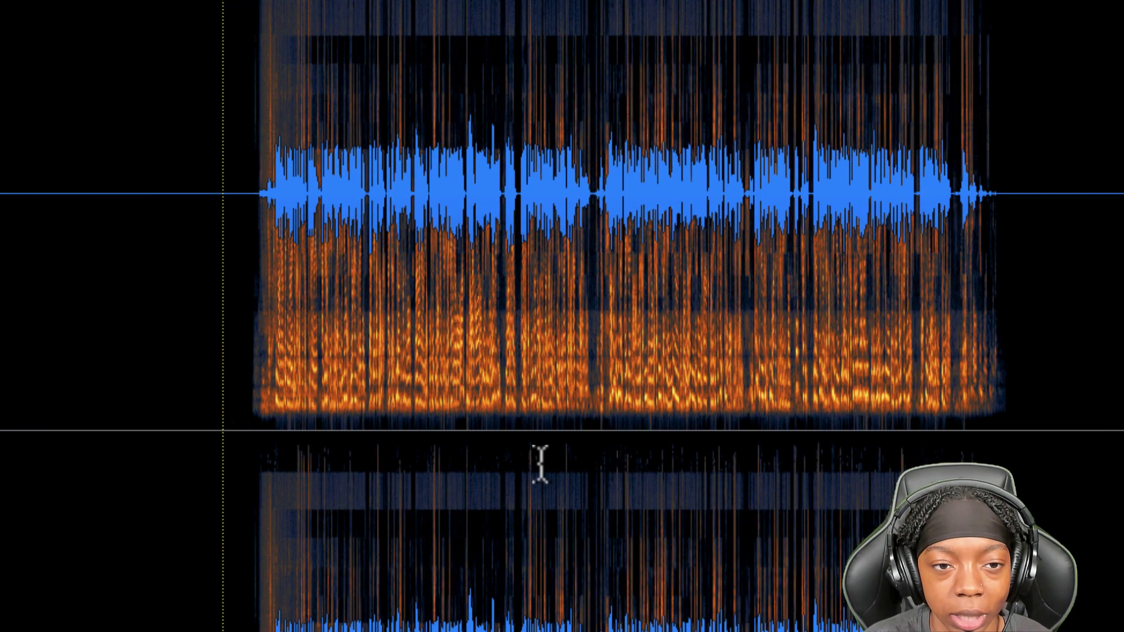
left_click_drag(261, 192, 986, 349)
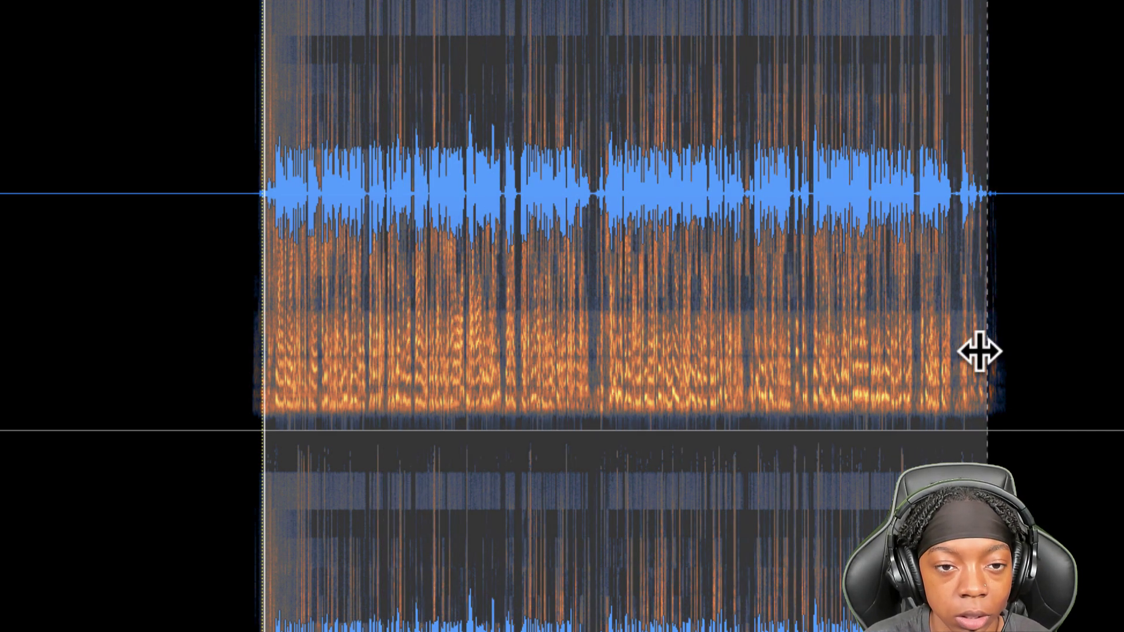
key("space")
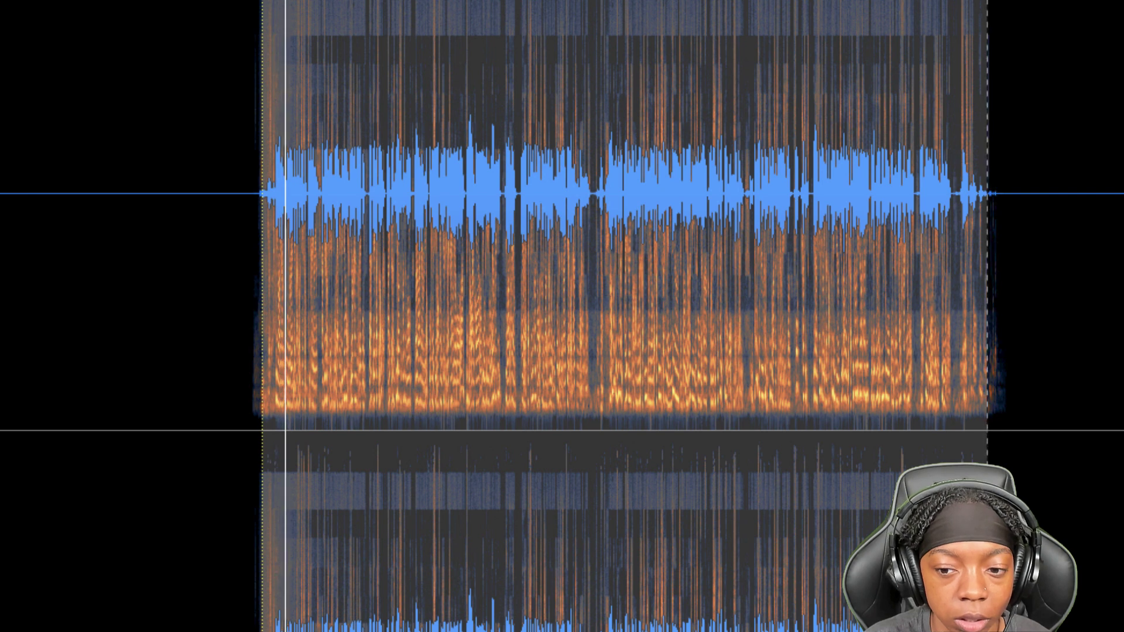
scroll(638, 525, "up", 5)
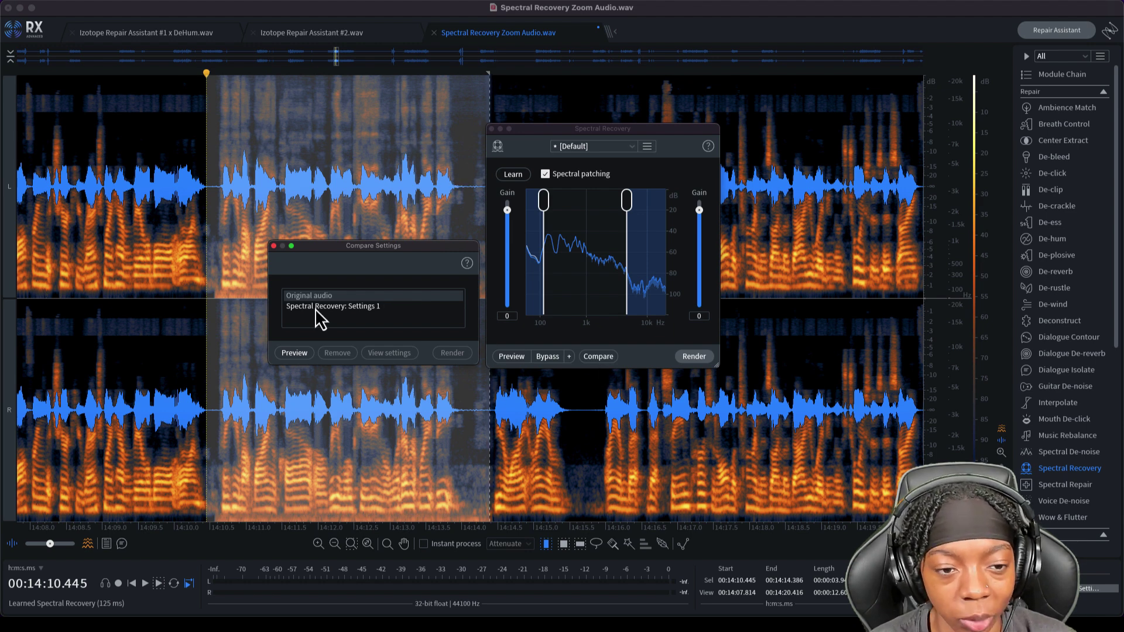
- Preview Original audio, then Spectral Recovery: Settings 1, and close the Compare Settings window
left_click(295, 354)
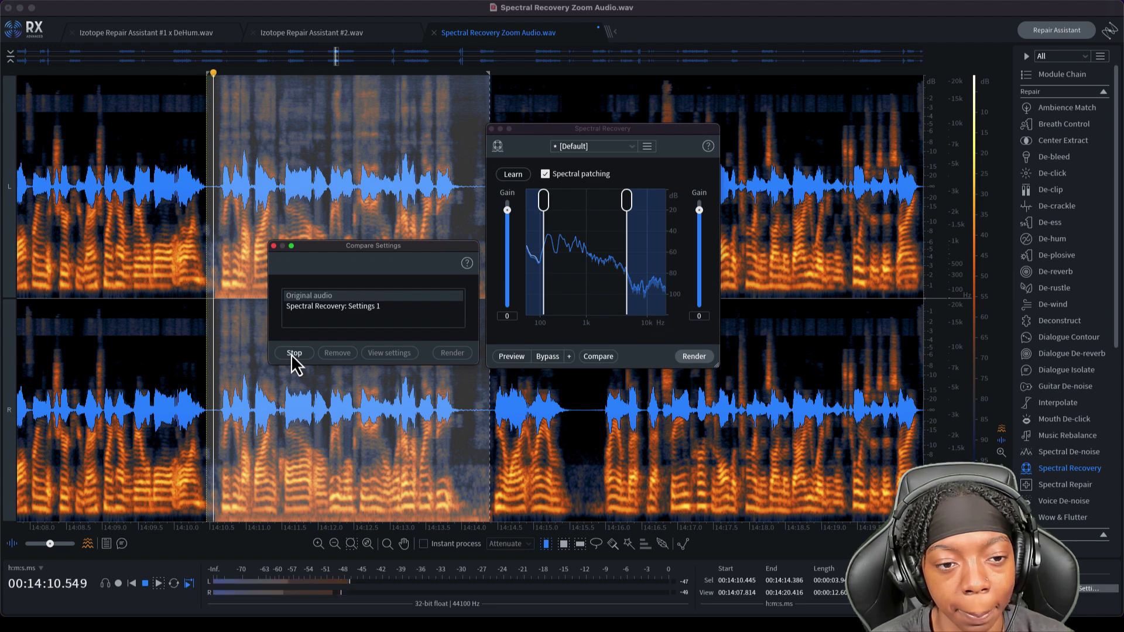
left_click(324, 317)
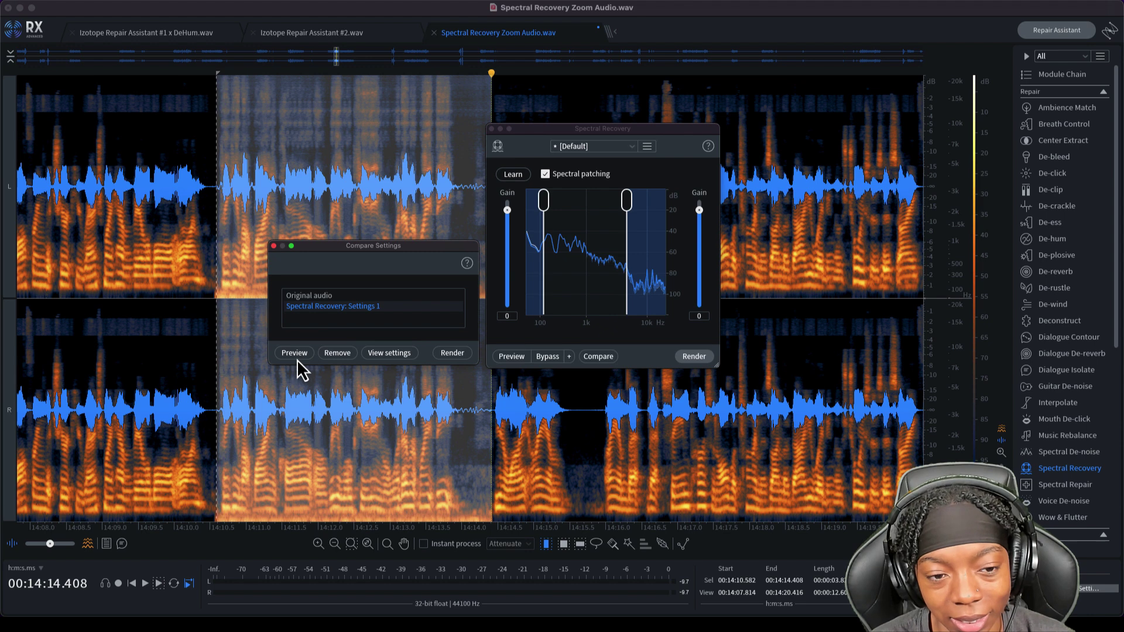
left_click(298, 356)
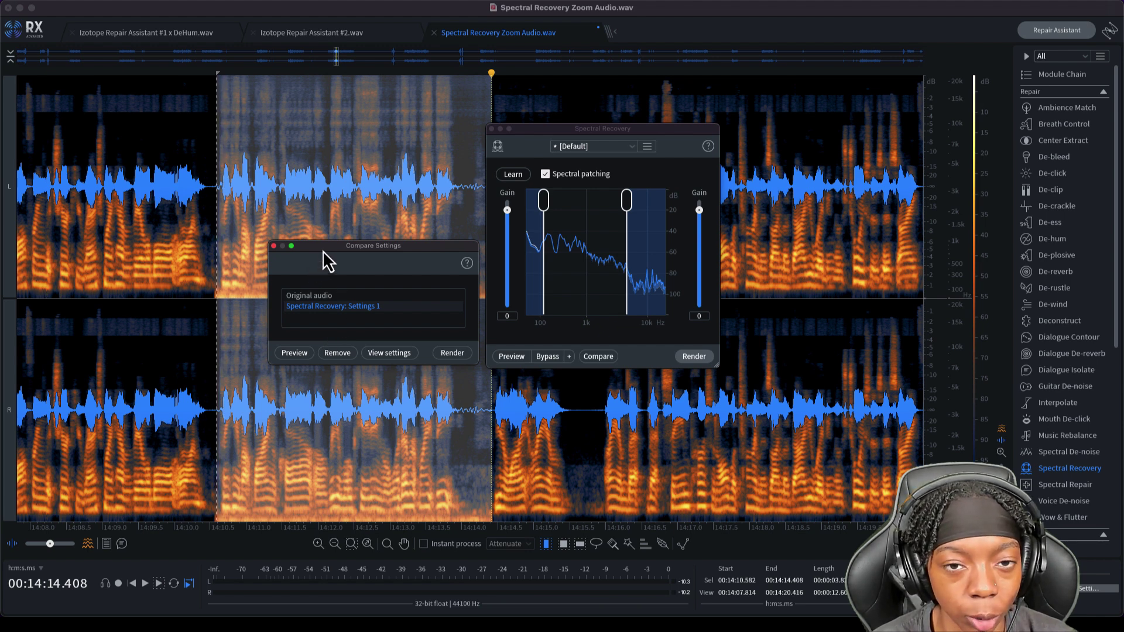
left_click_drag(322, 250, 346, 254)
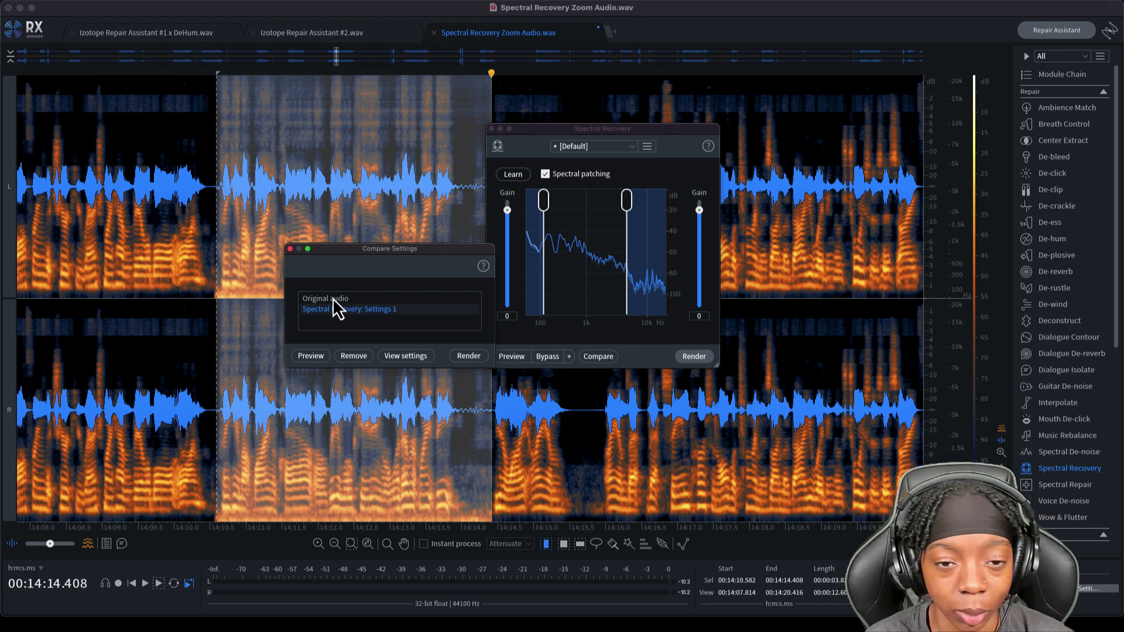
double_click(309, 298)
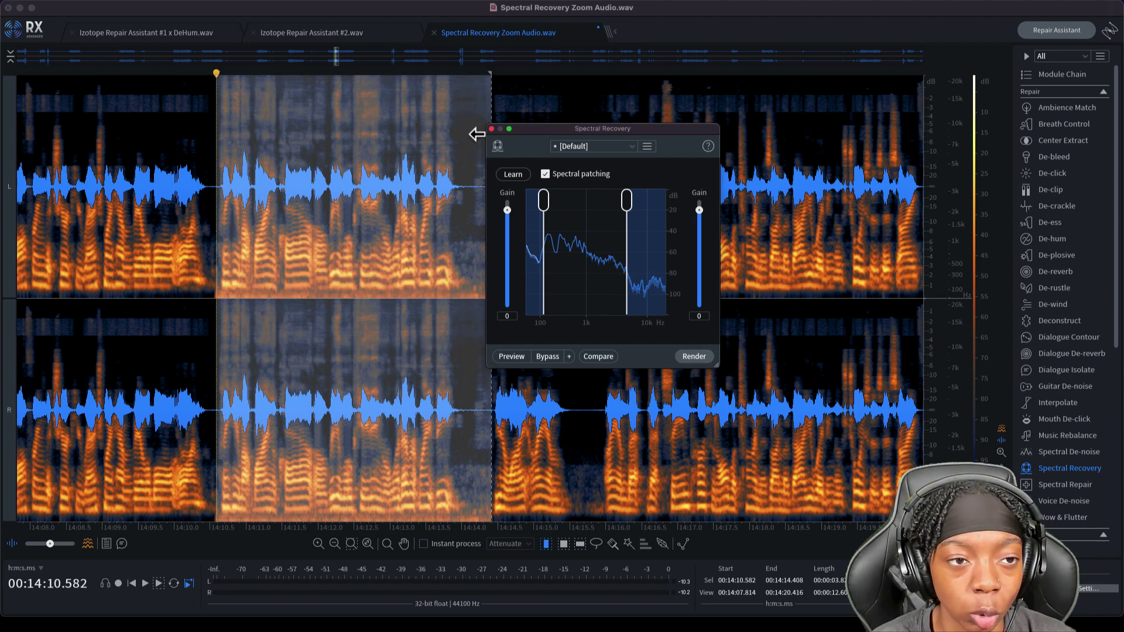
- Switch to DeHum.wav, close Spectral Recovery, and play a selection of about 10.3–14.6 s
left_click(210, 34)
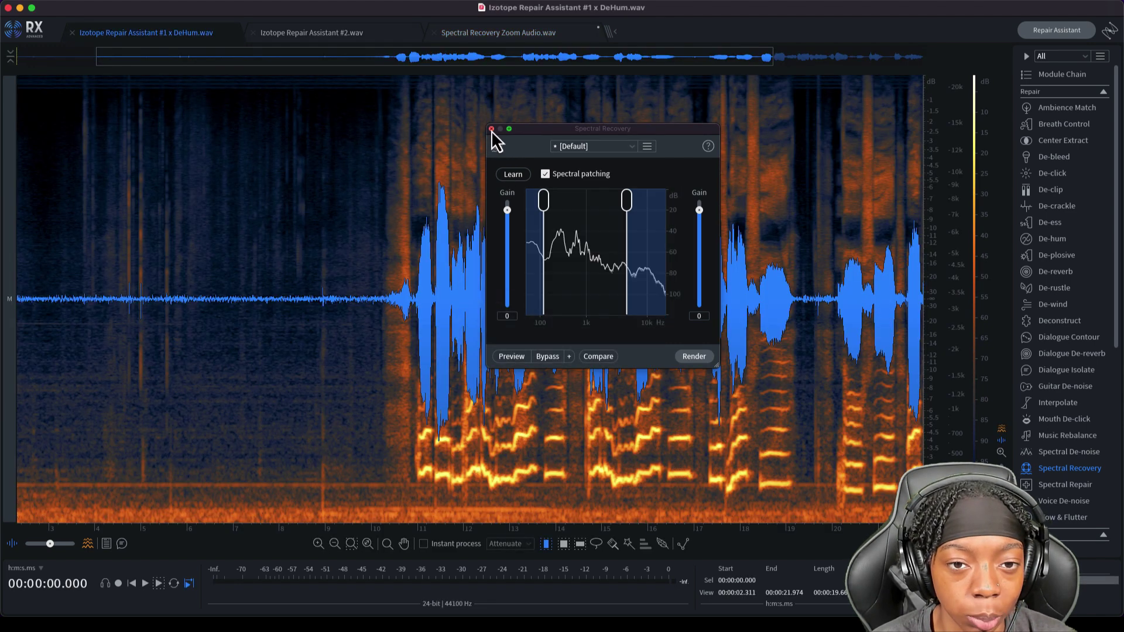
left_click(491, 129)
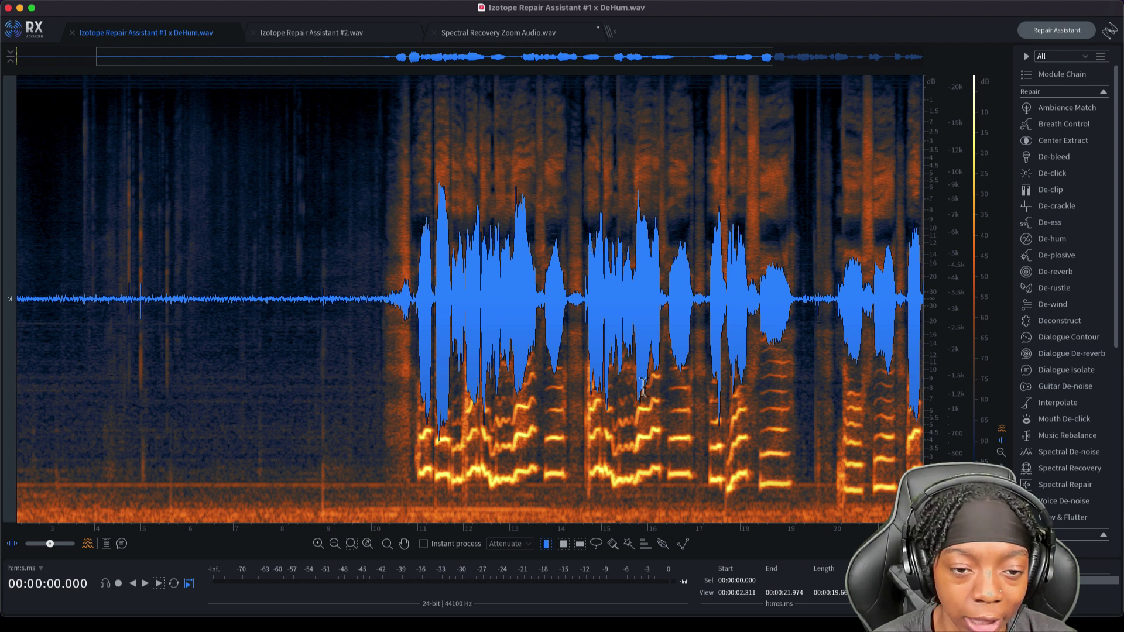
left_click_drag(387, 350, 583, 350)
key("space")
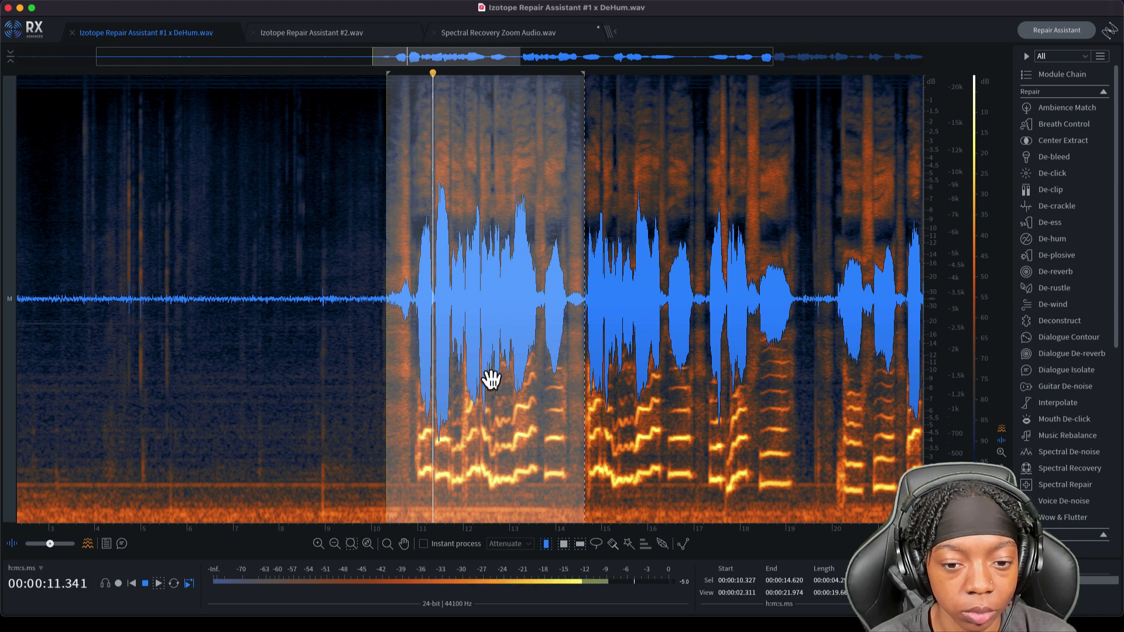
- Open adaptive De-hum in Compare Settings and preview Original audio against De-hum: Settings 1
left_click(1071, 242)
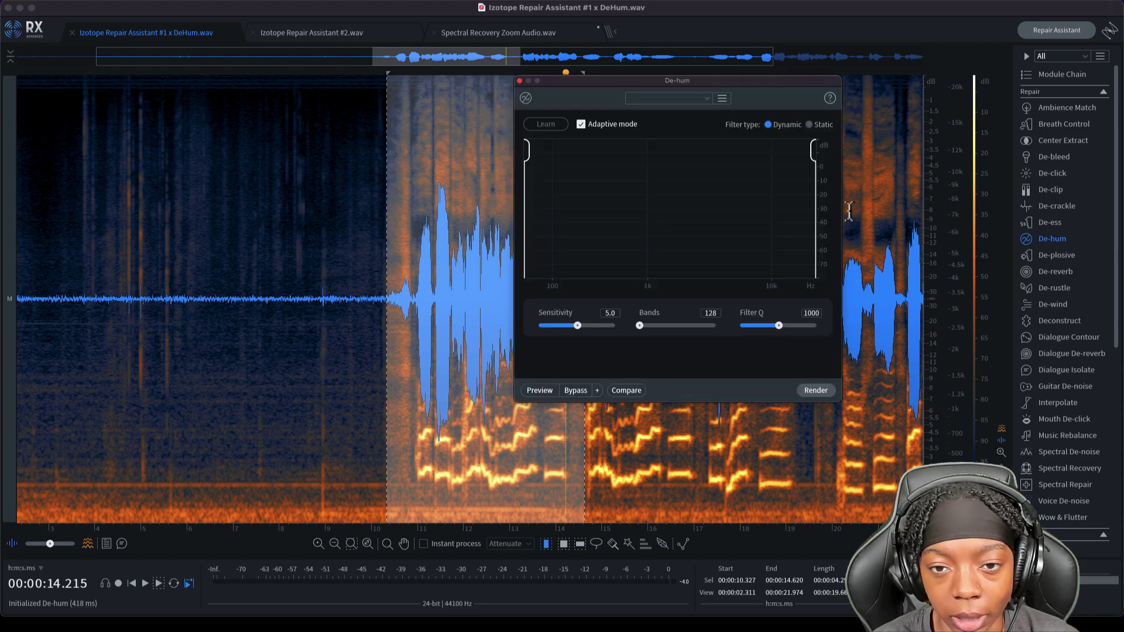
left_click(627, 390)
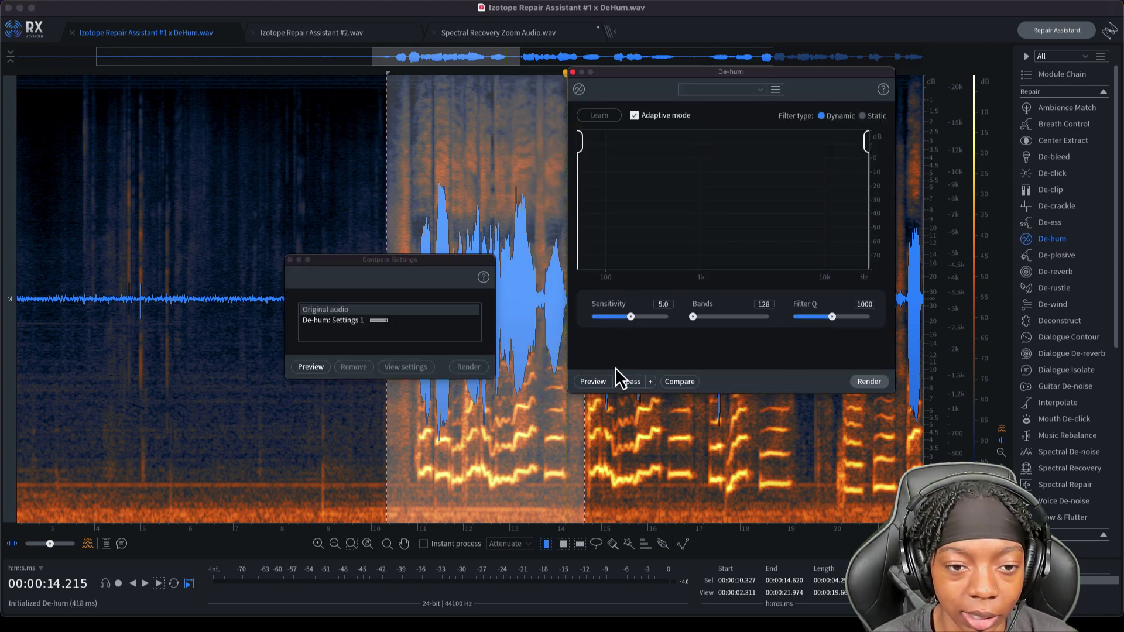
left_click(315, 369)
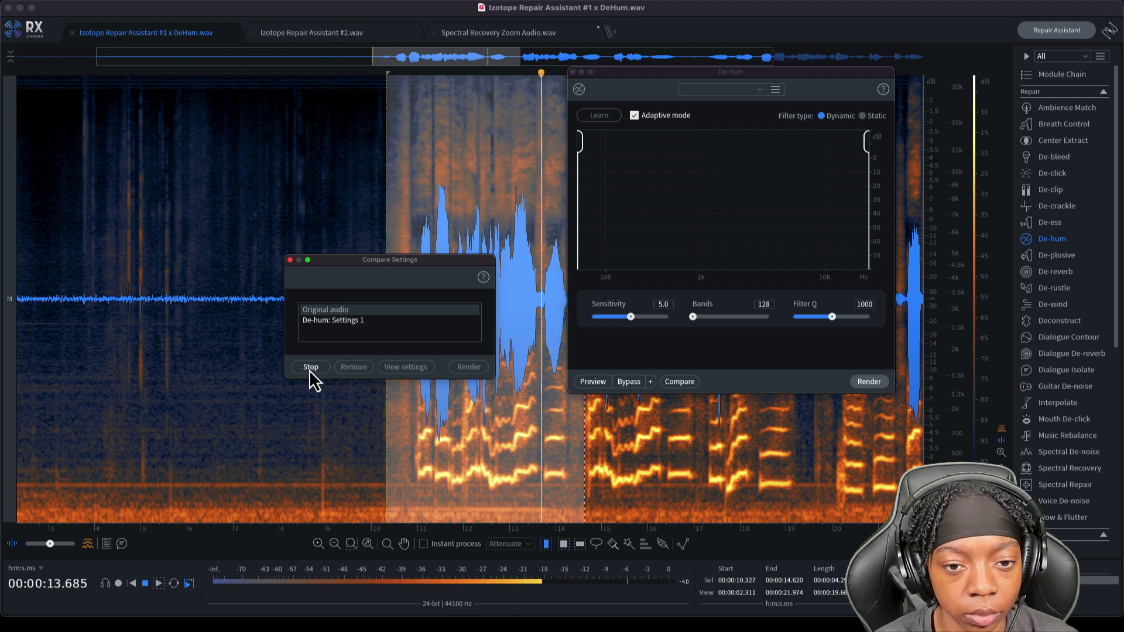
left_click(337, 321)
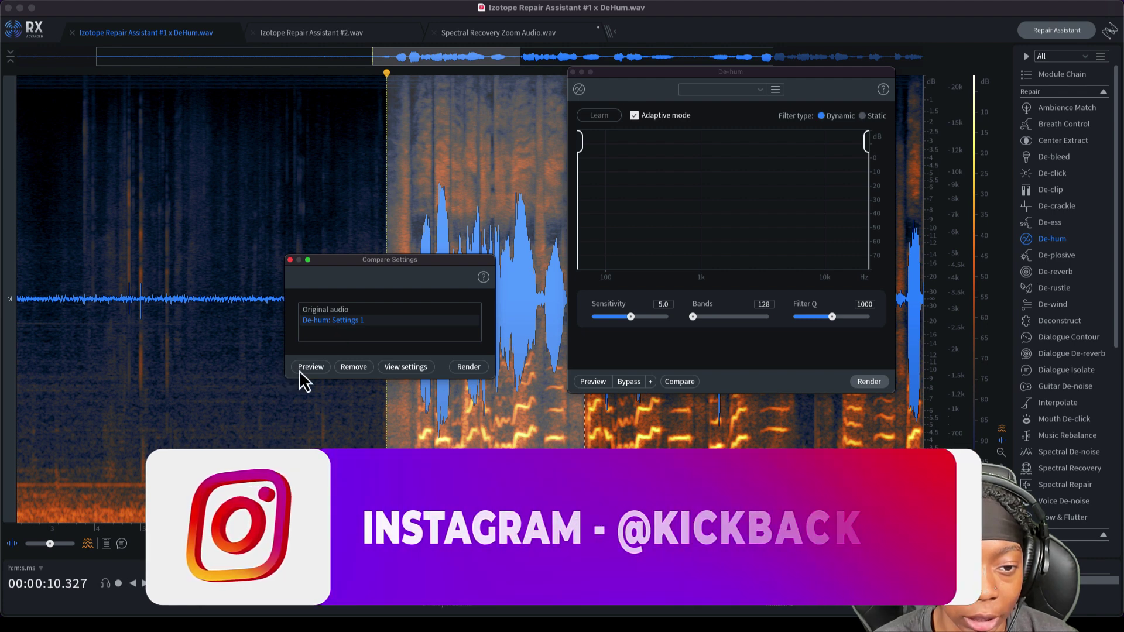
left_click(300, 368)
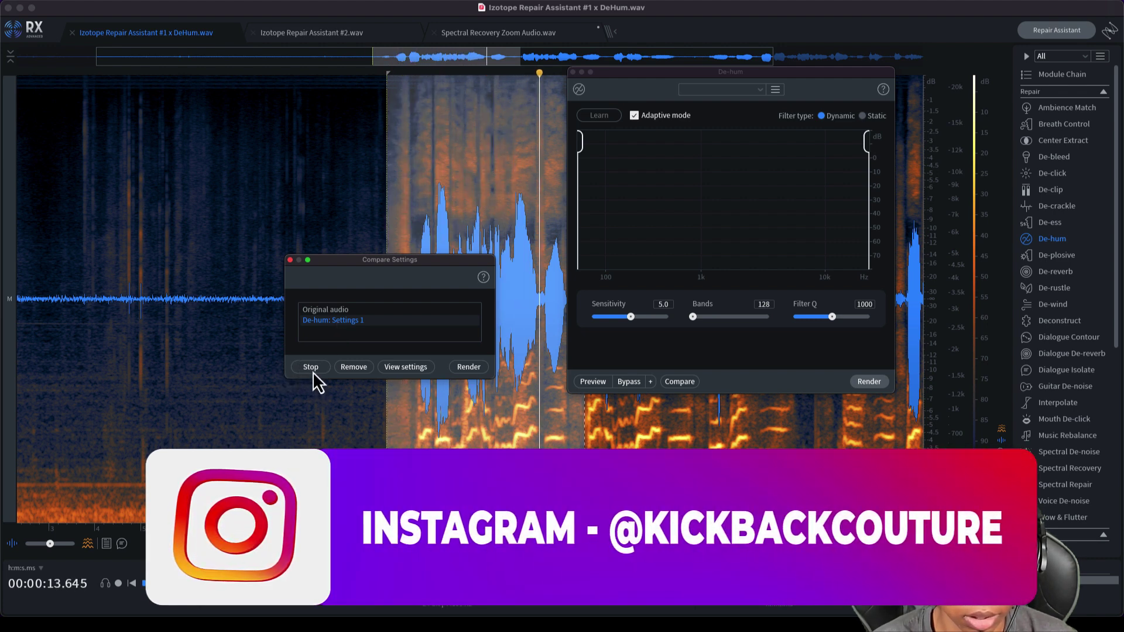
left_click(311, 368)
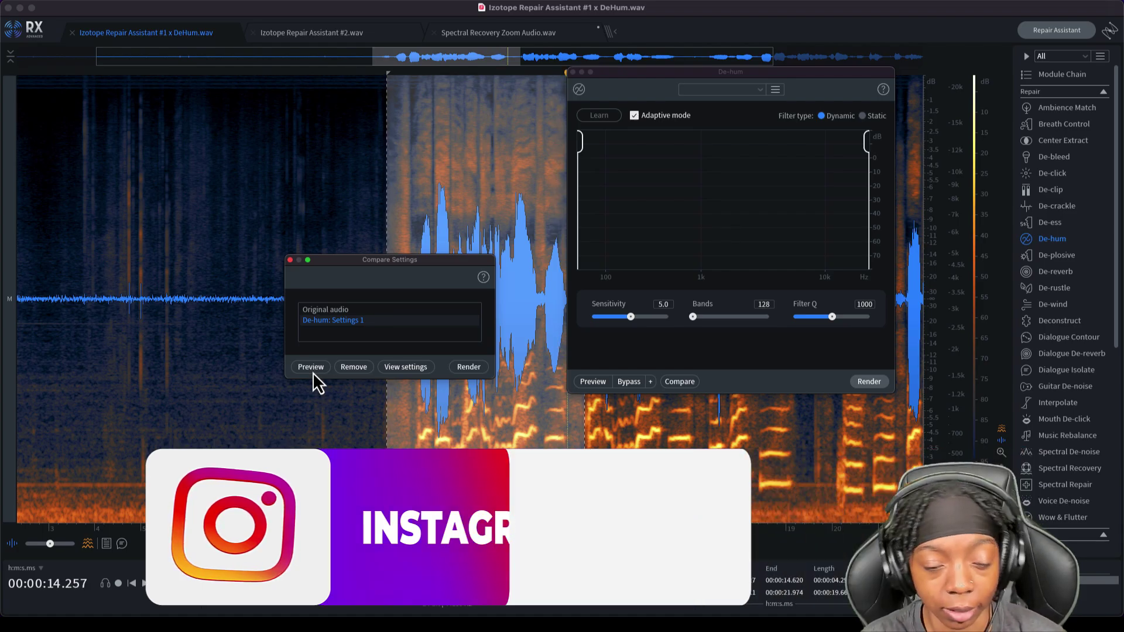